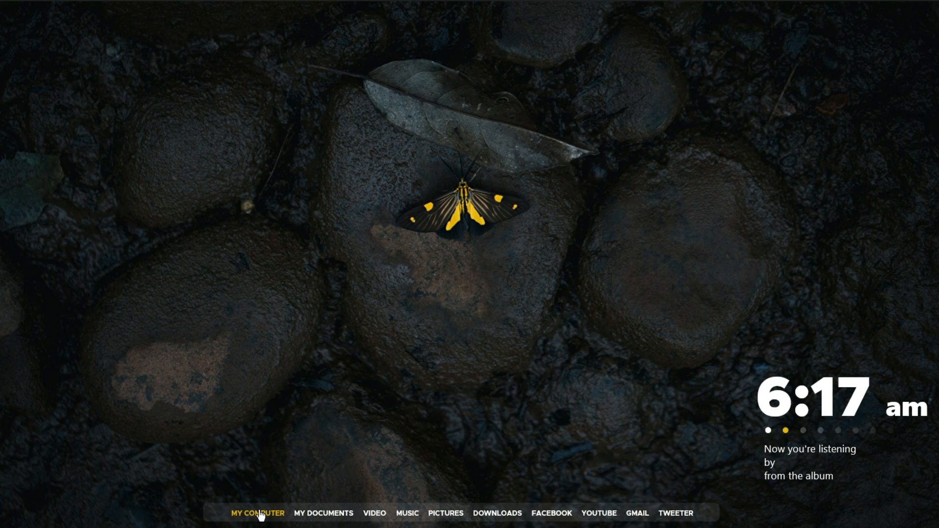
Step: Browse Quick access, This PC and Libraries in the themed file explorer, and close the window
click(259, 514)
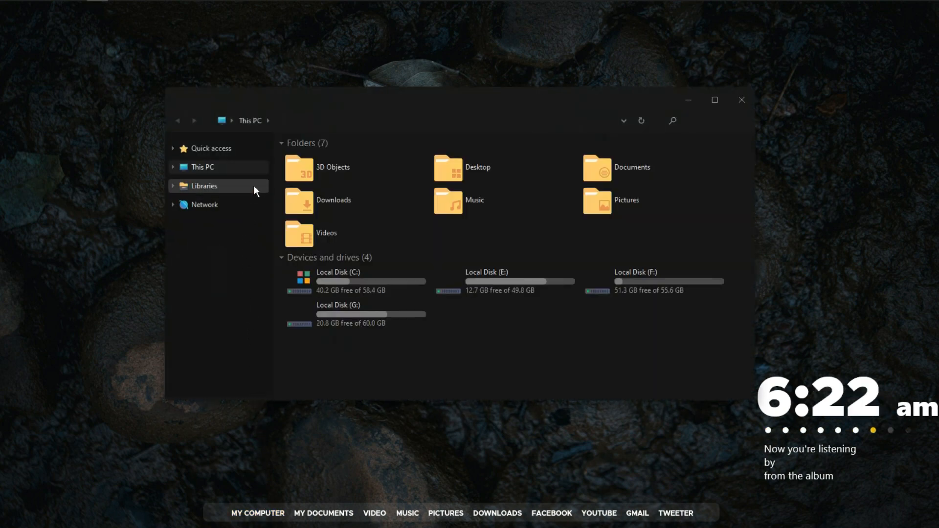
click(246, 148)
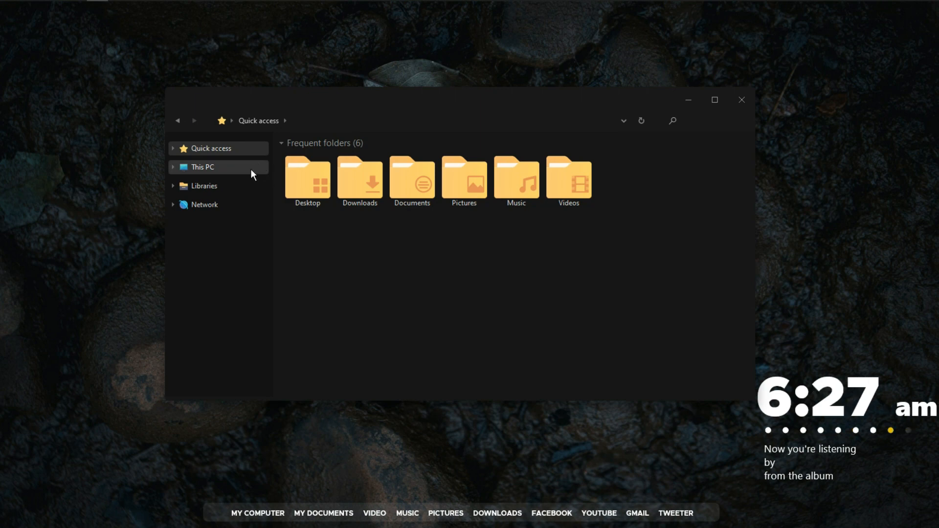
click(251, 168)
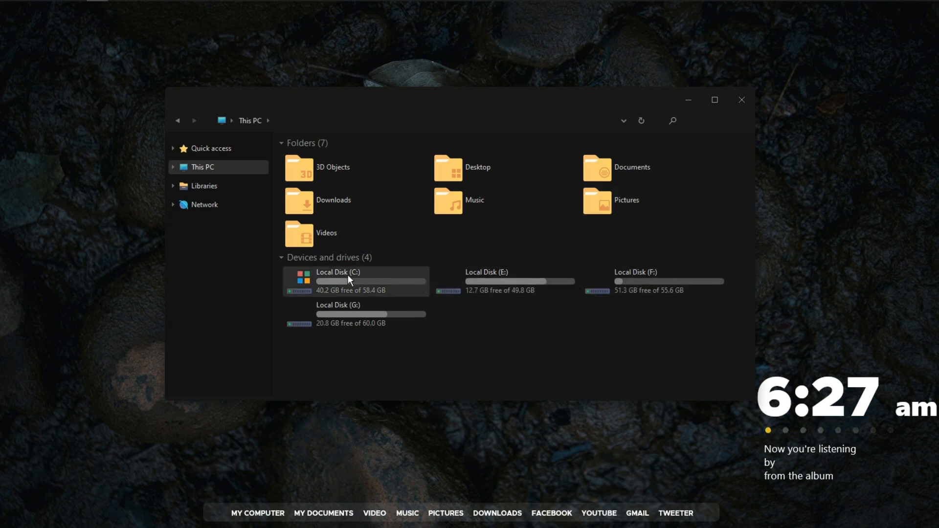
click(262, 192)
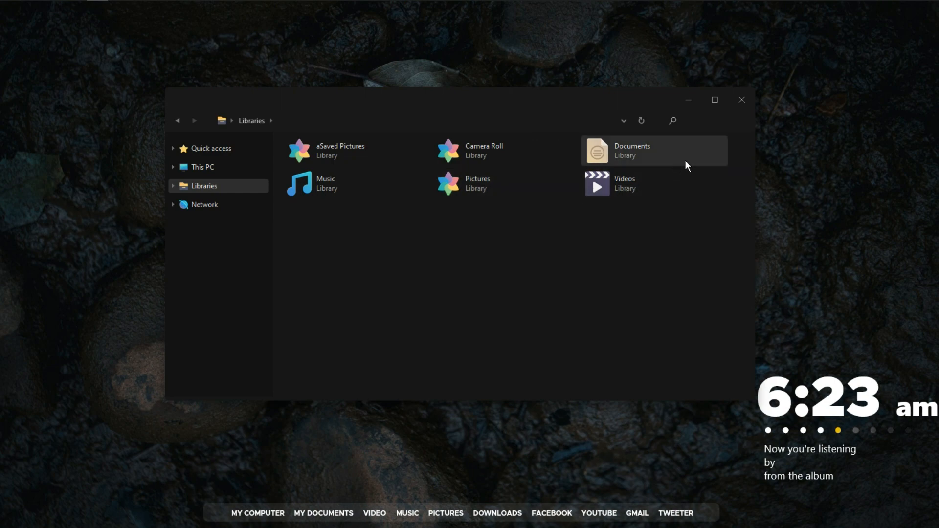
click(739, 101)
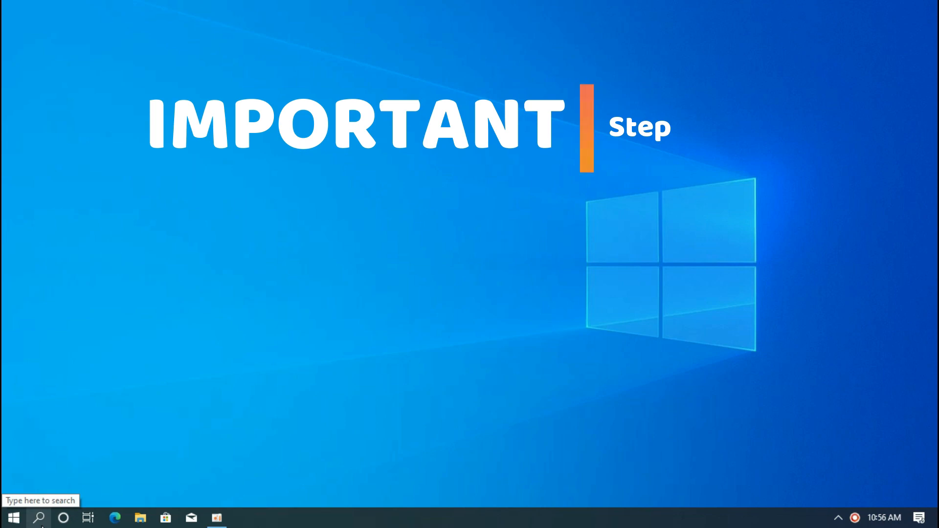
Step: Search for "create restore point" and open the Create a restore point settings
click(41, 526)
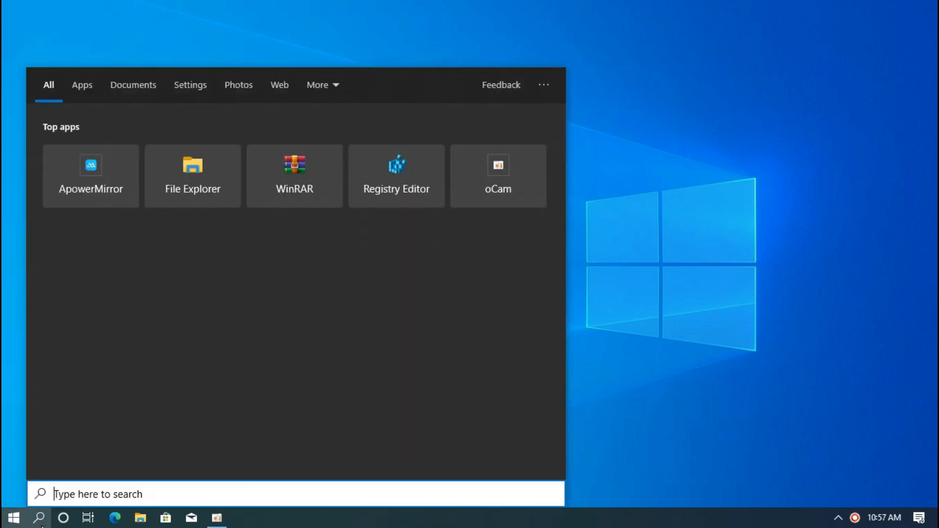
text(creat)
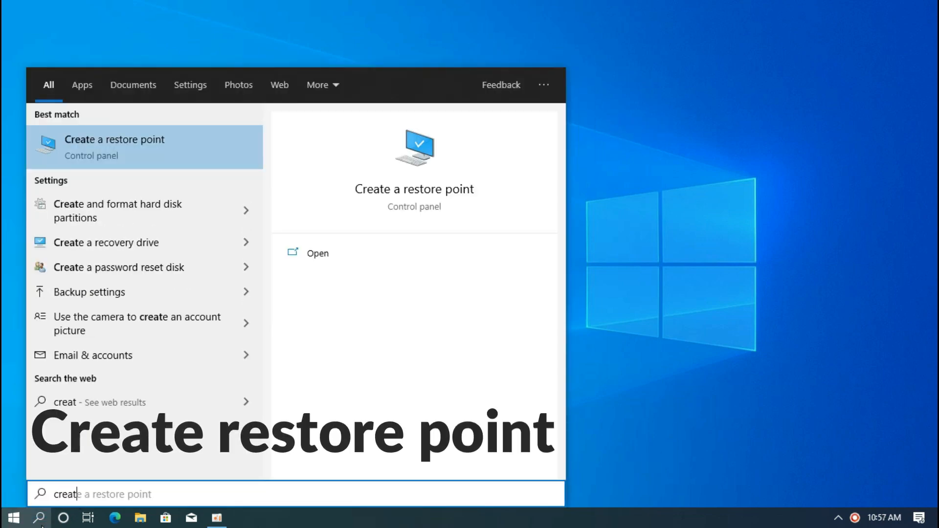
text(e rest)
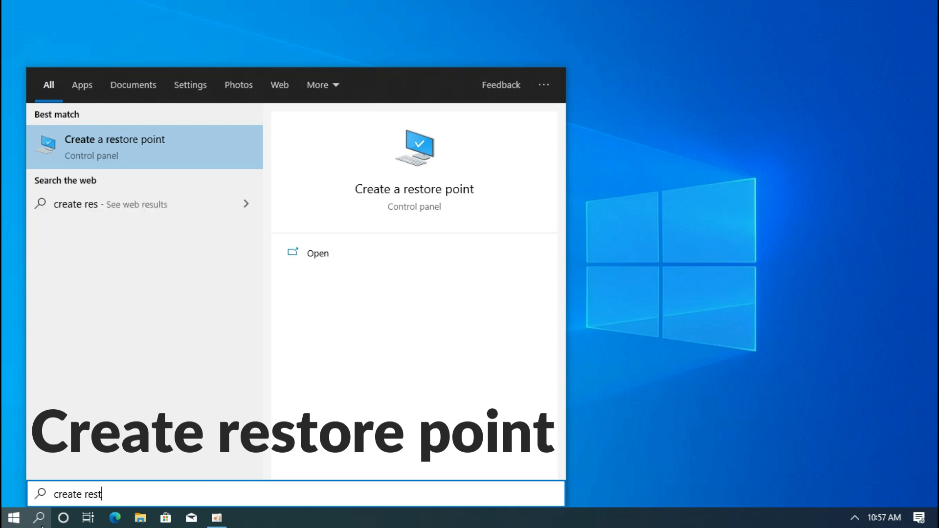
text(ore point)
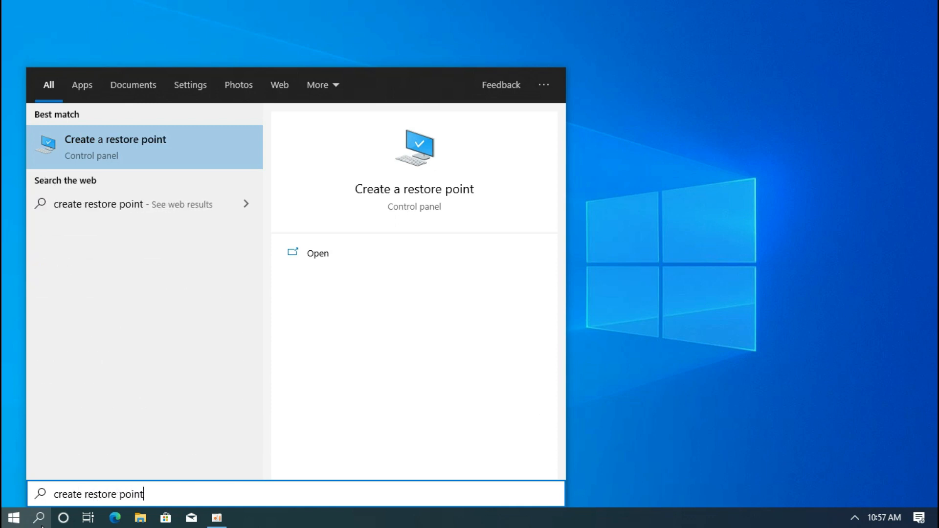
click(85, 159)
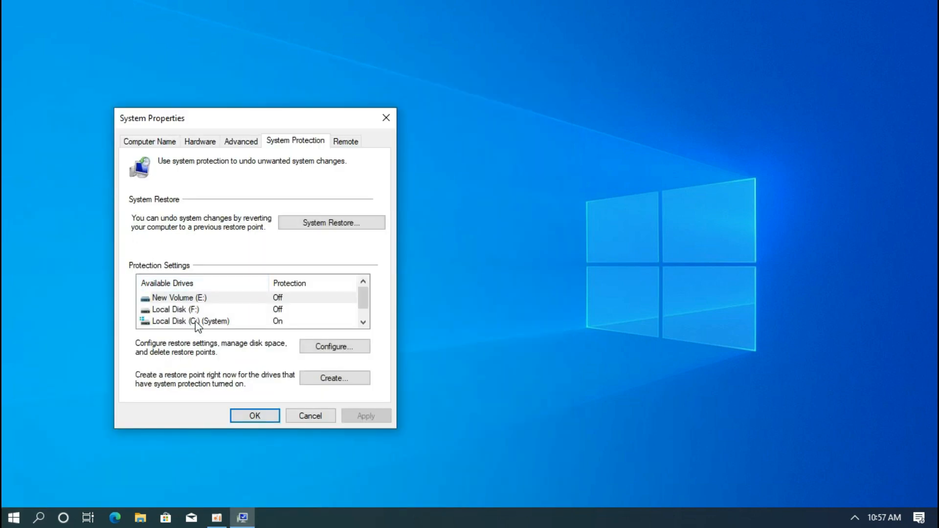
Step: Configure Local Disk (C:) with system protection turned on and a maximum usage of 1% (598.99 MB)
click(195, 322)
click(327, 347)
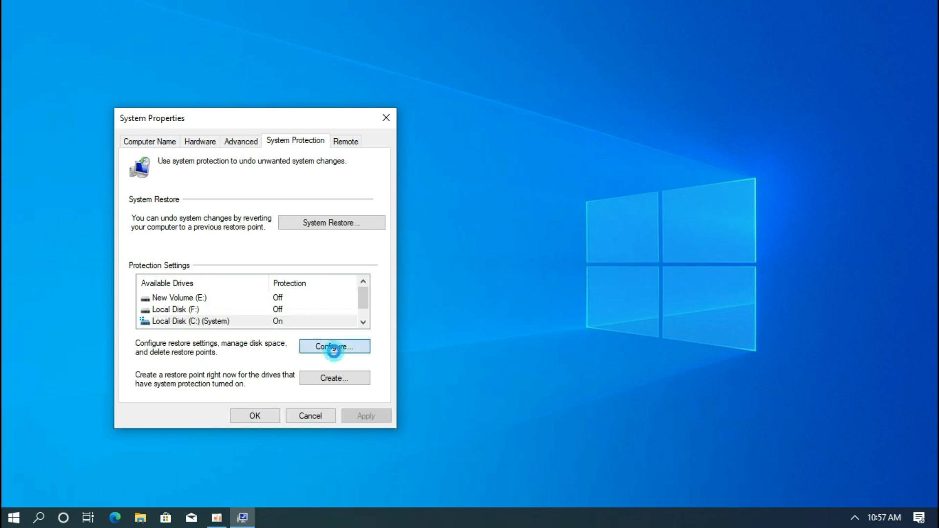
click(223, 218)
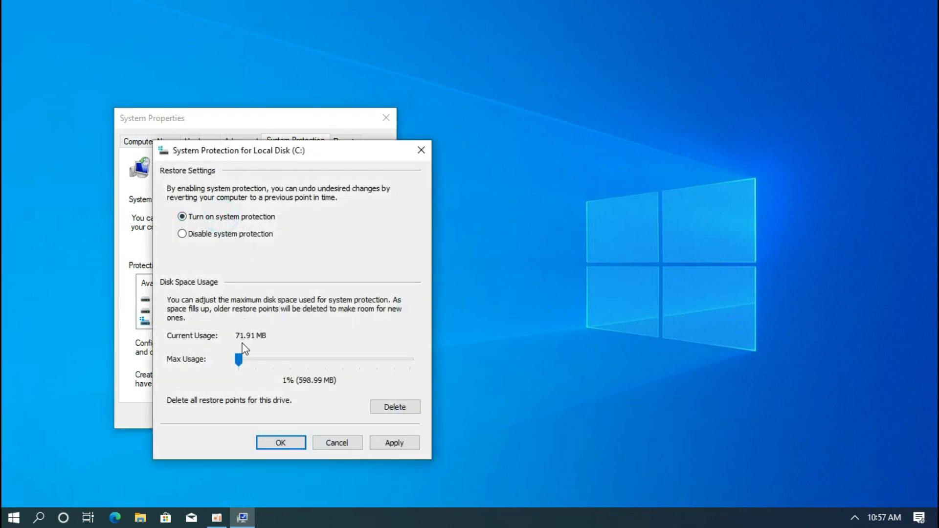
click(240, 360)
click(280, 443)
Step: Create a restore point with the description "restore" and dismiss the completion notice
click(319, 384)
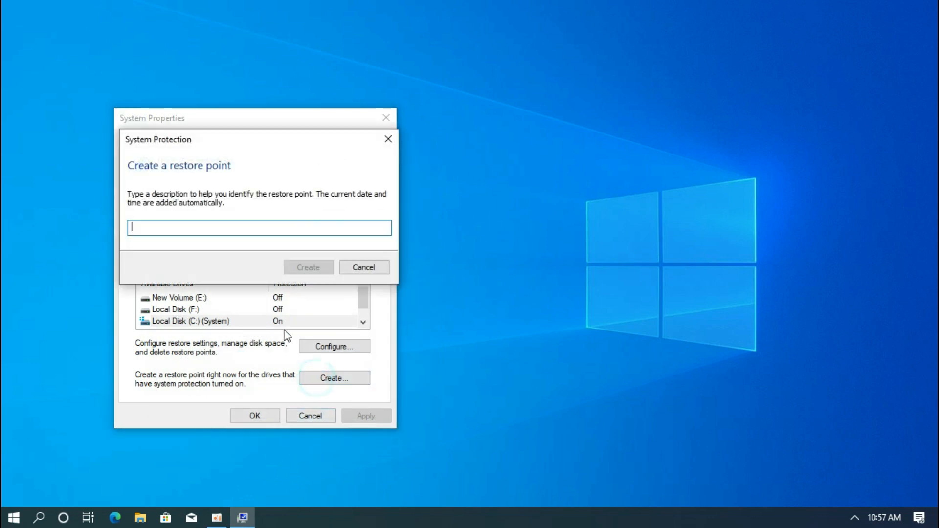
click(218, 229)
text(restore)
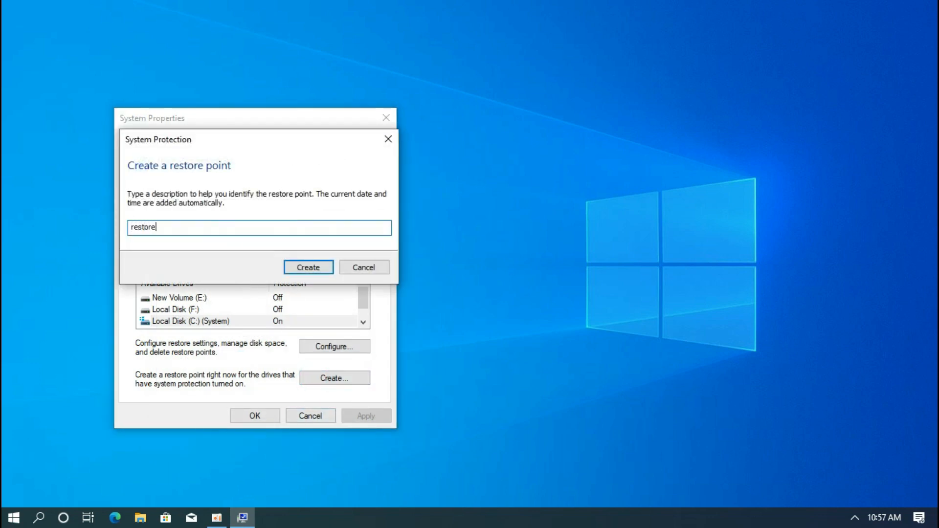
click(307, 269)
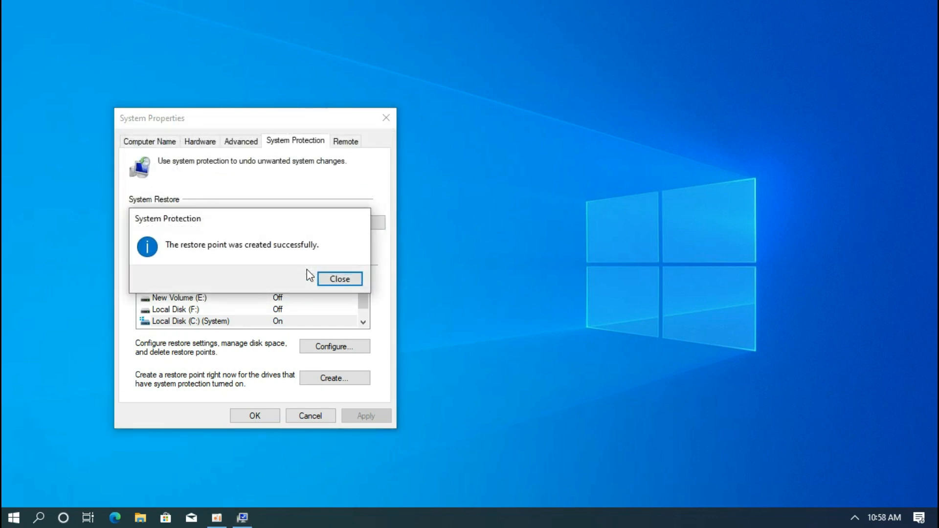
click(348, 279)
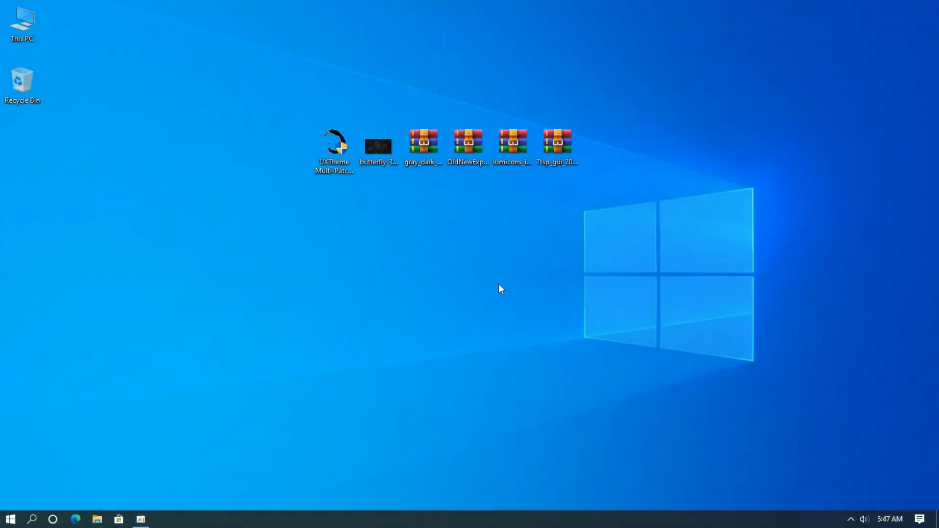
Step: Run UXTheme Multi-Patcher 15.0 from the desktop and patch the theme engine, keeping the Aero glass transparency hack off
click(352, 161)
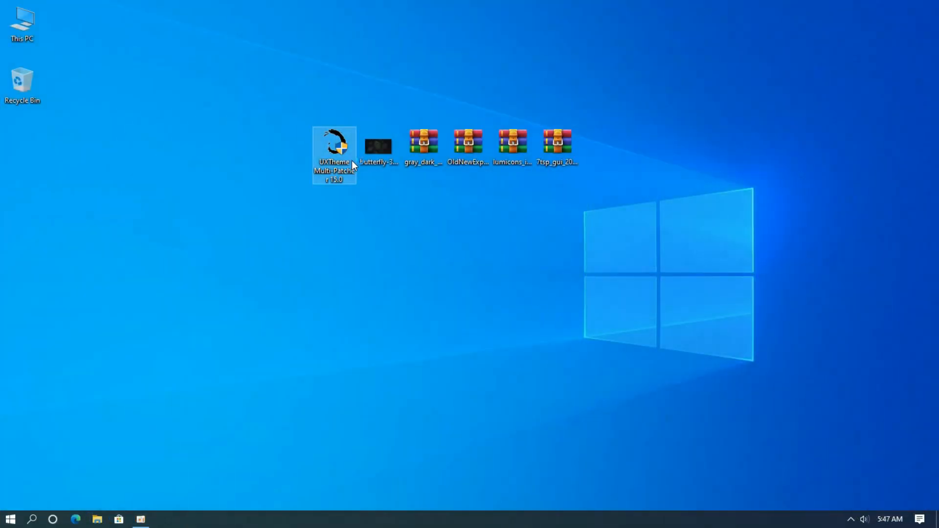
click(439, 338)
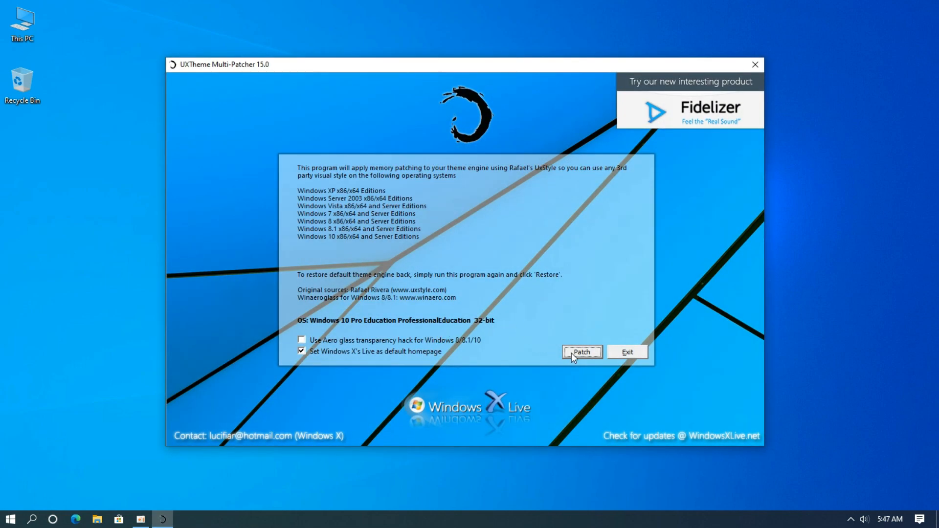
click(571, 353)
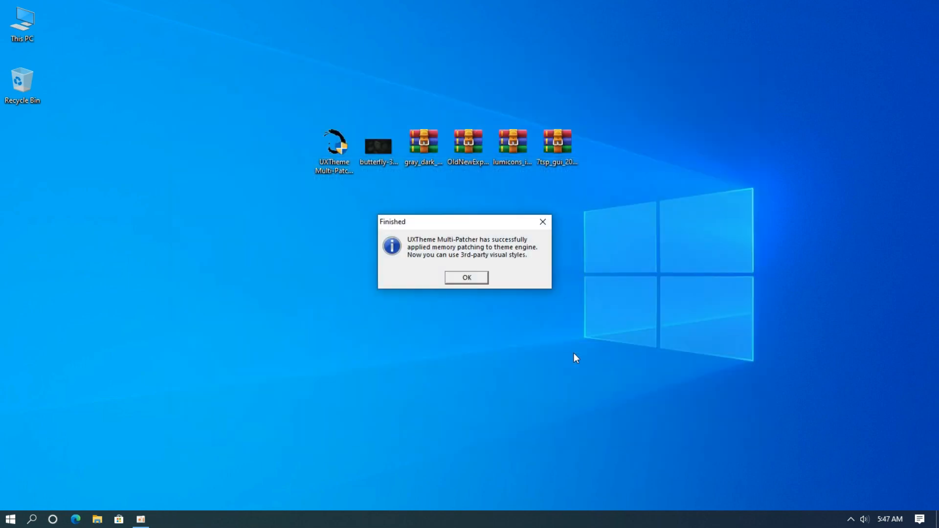
click(483, 275)
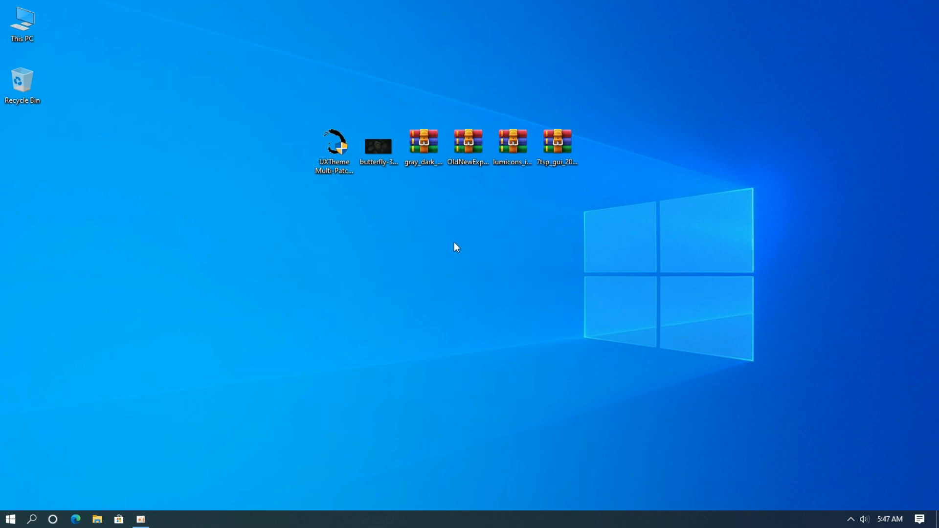
Step: Set the butterfly-3-1600×900 image as the desktop background
right_click(392, 145)
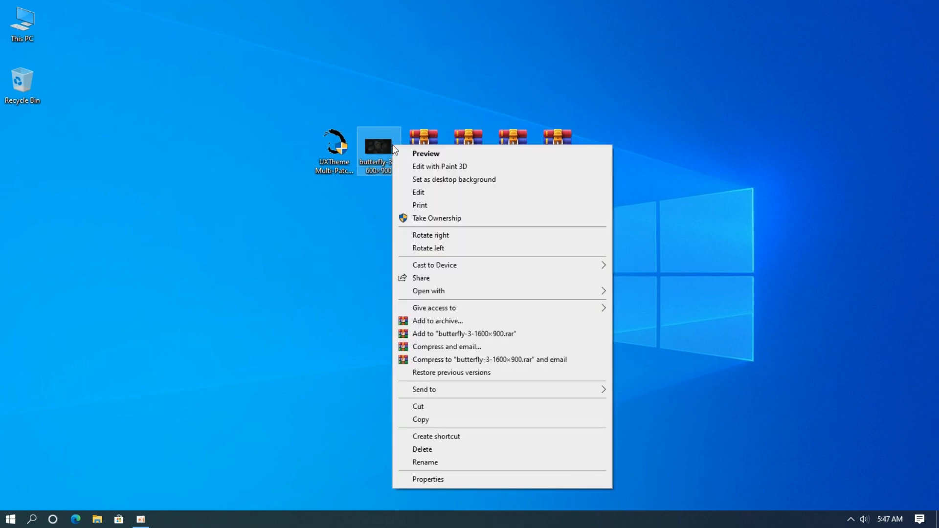
click(414, 179)
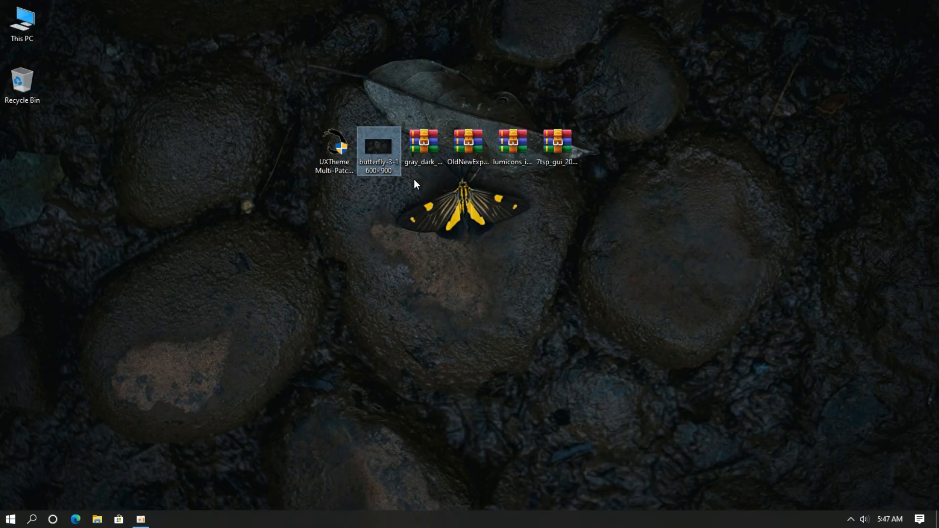
Step: Extract the gray_dark_by_kdr3w_ddcmmpq archive into its own folder on the desktop
click(421, 145)
right_click(420, 145)
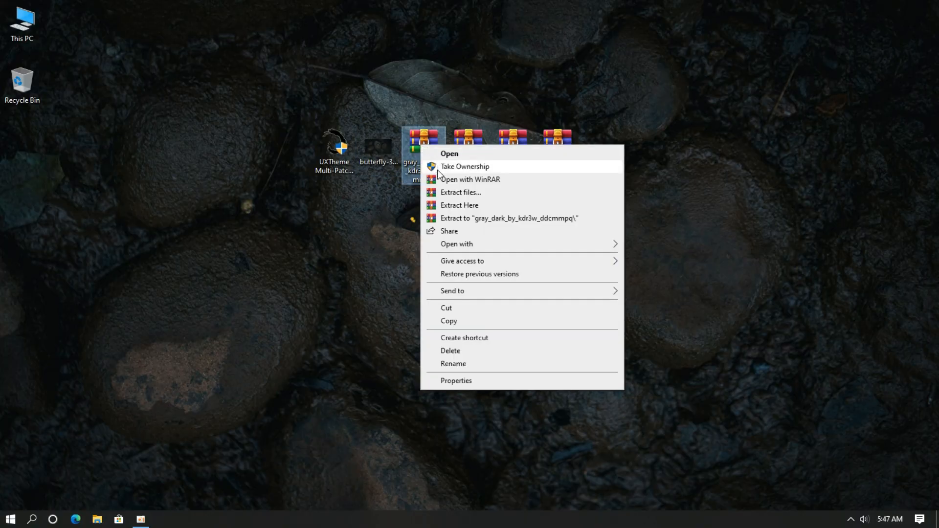
click(445, 192)
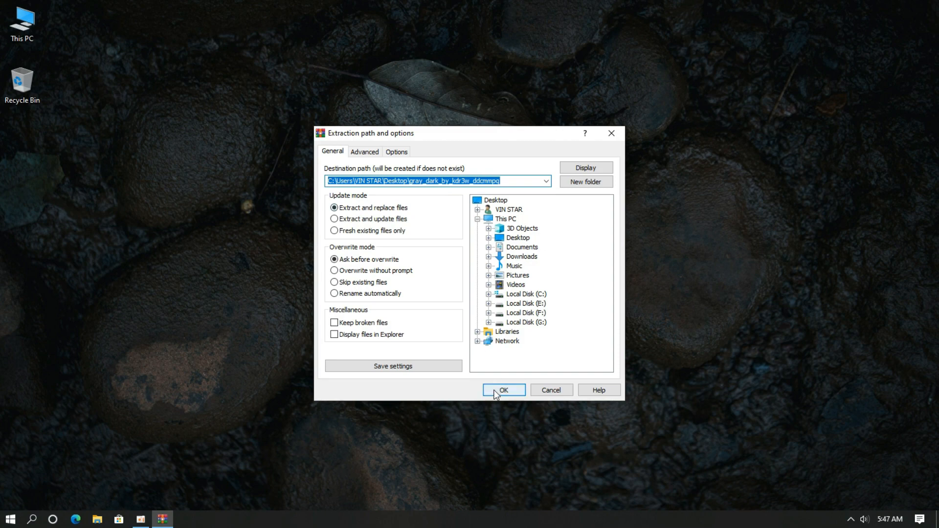
click(504, 389)
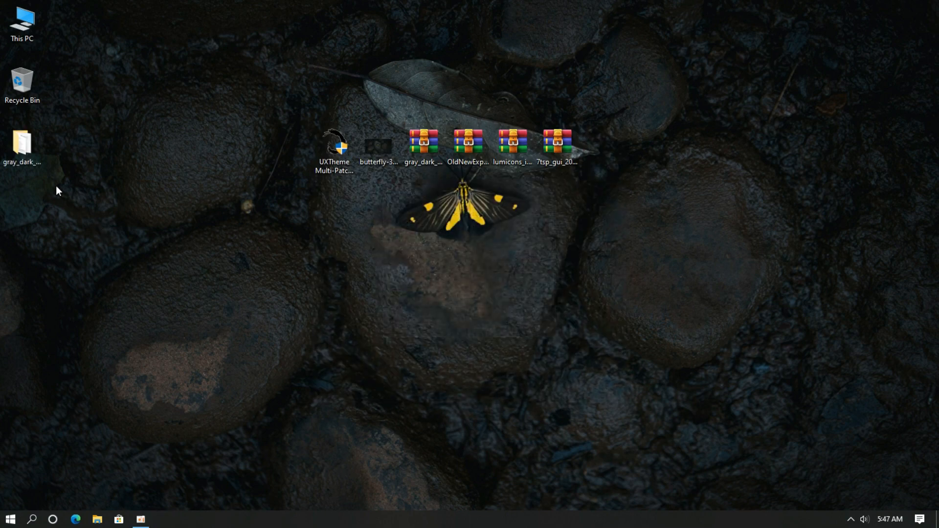
Step: Cut the Gray Dark folder and all theme files from the Theme folder of the extracted gray_dark package
double_click(36, 162)
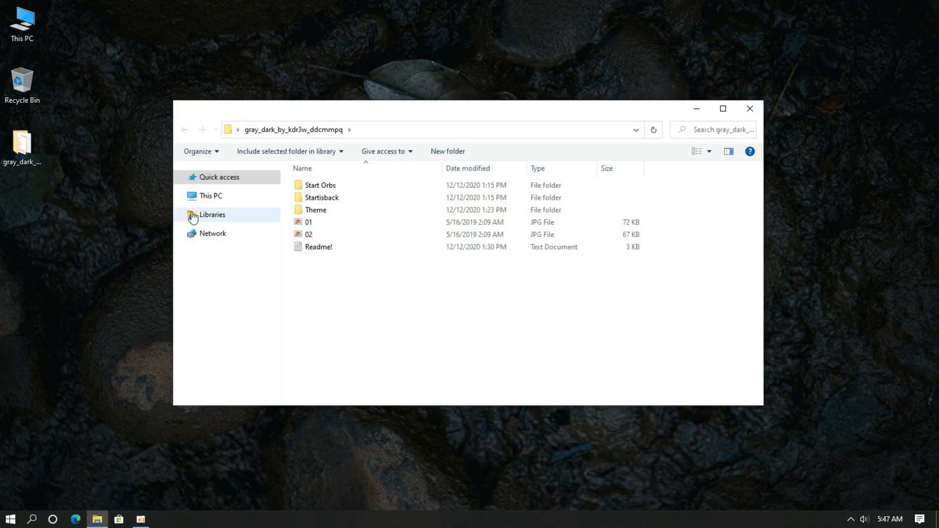
click(316, 212)
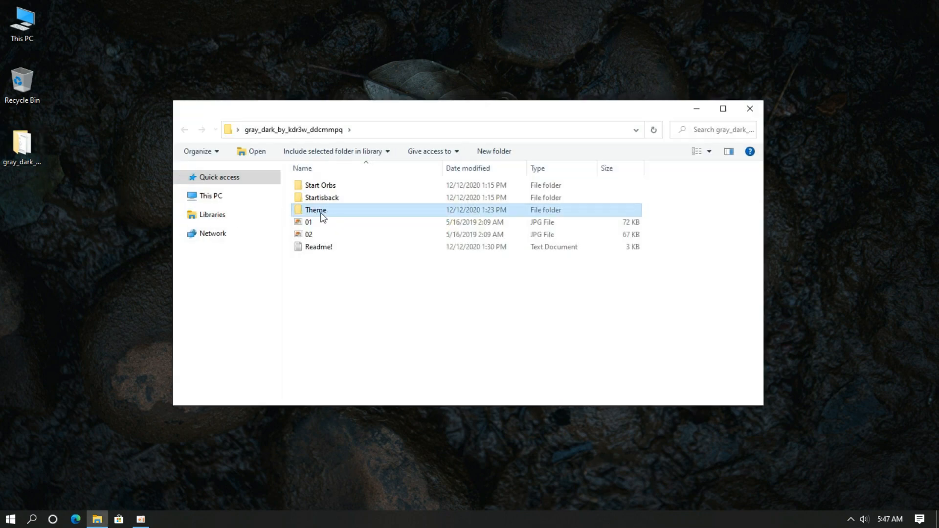
double_click(323, 217)
drag(348, 371, 368, 189)
right_click(369, 190)
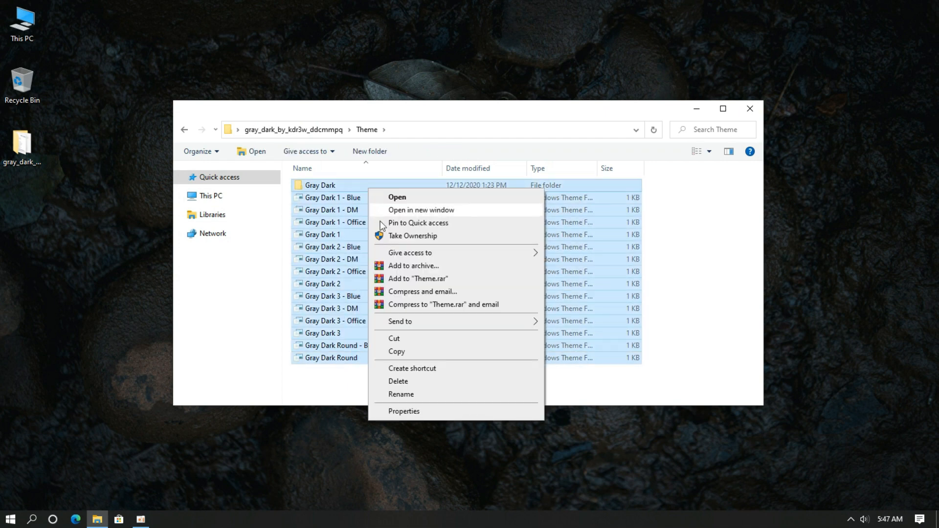
click(394, 339)
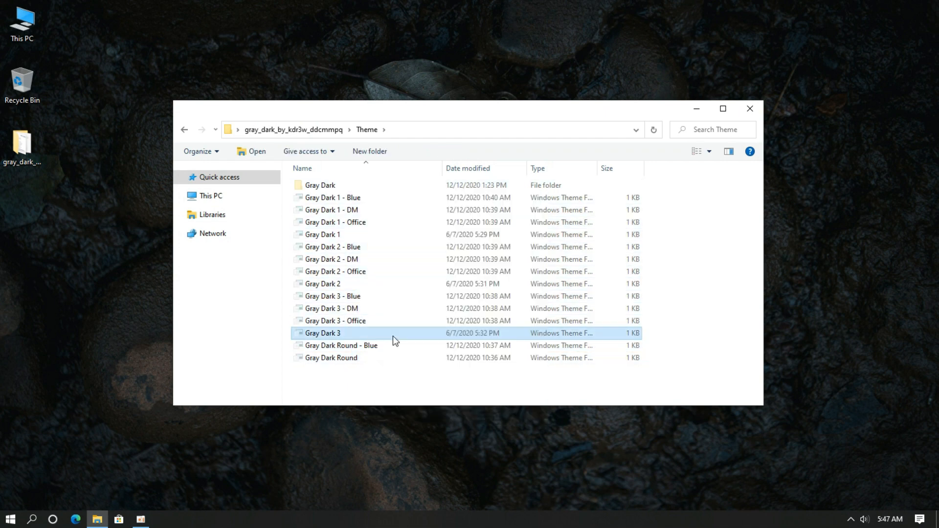
Step: Paste the cut Gray Dark folder and theme files into C:\Windows\Resources\Themes and close the folder window
click(214, 196)
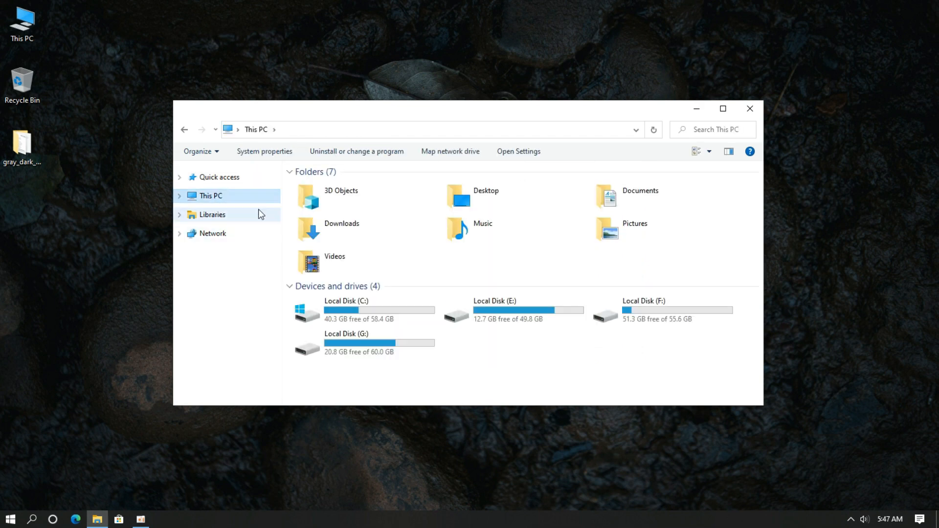
click(363, 313)
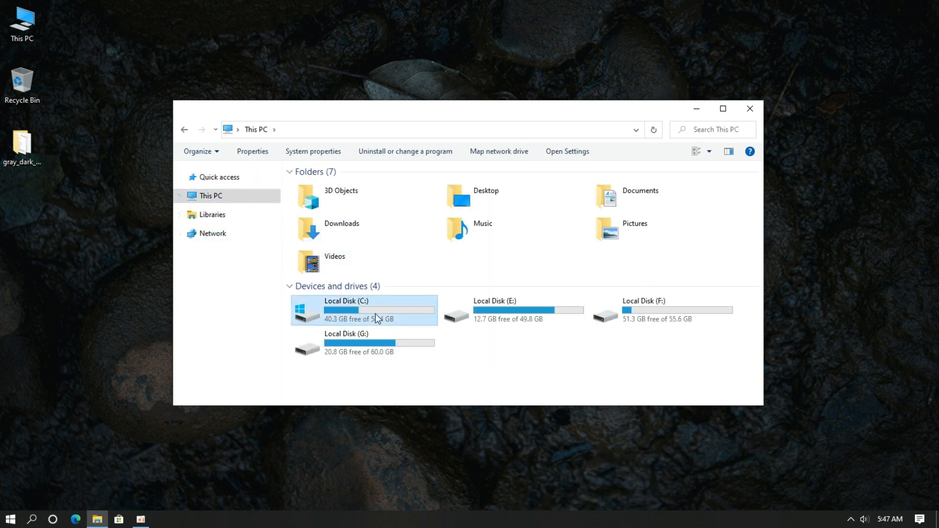
double_click(374, 313)
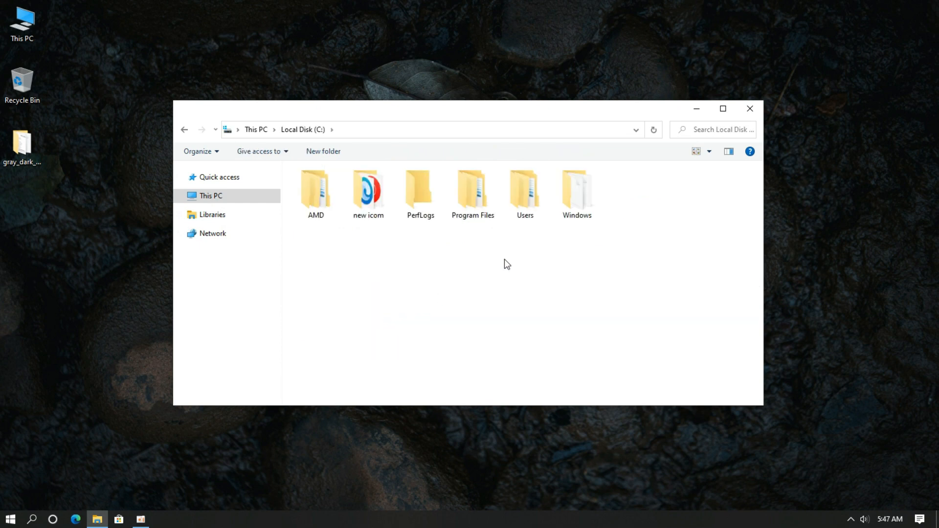
double_click(565, 207)
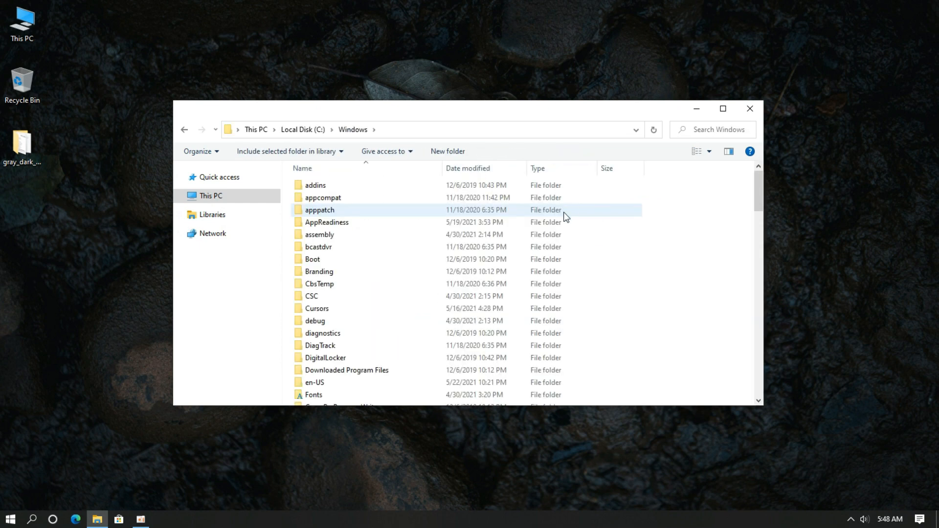
scroll(405, 307, down, 10)
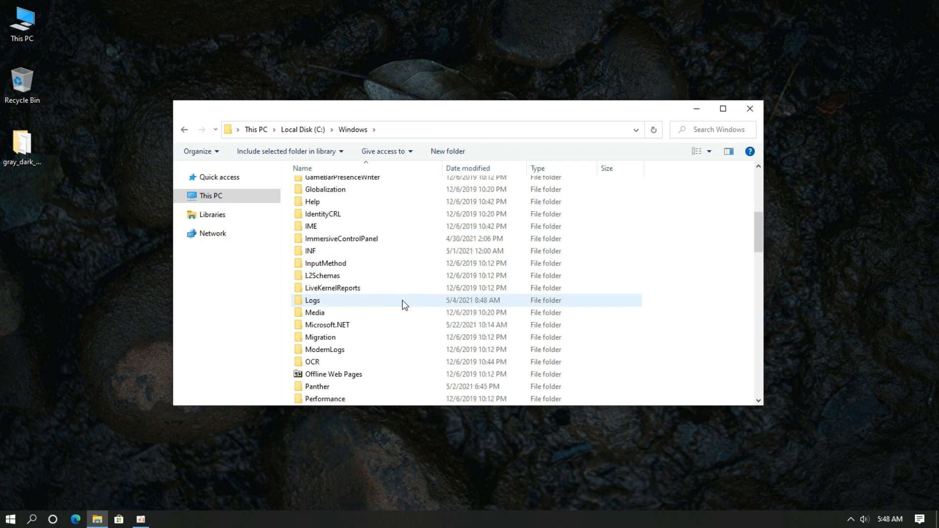
scroll(402, 303, down, 2)
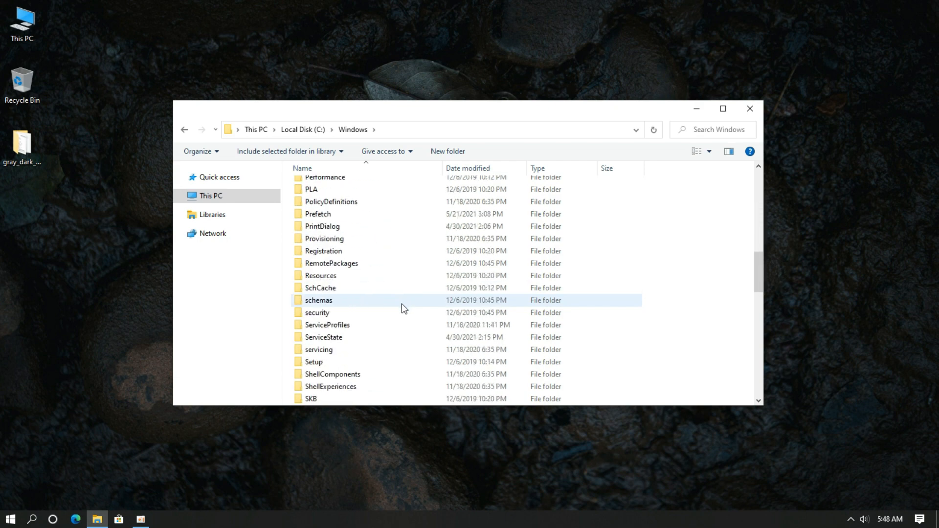
click(330, 278)
double_click(347, 279)
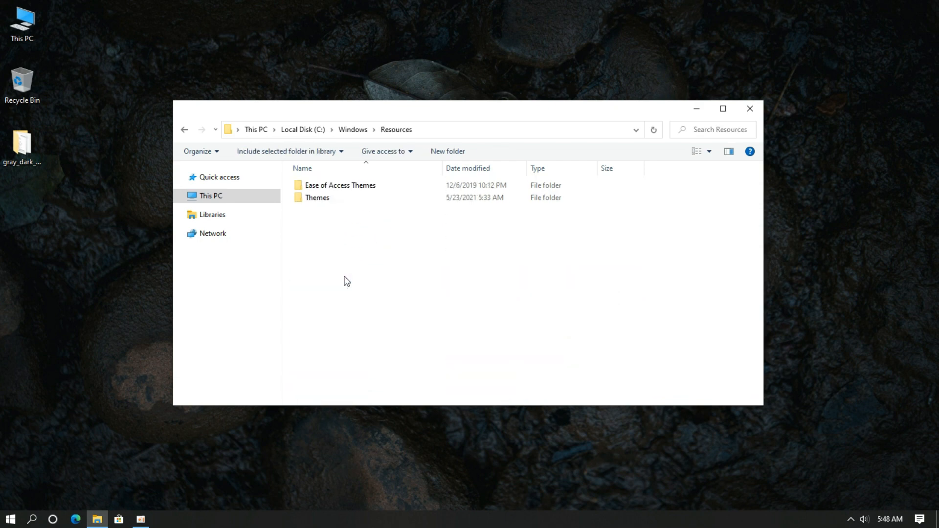
double_click(336, 199)
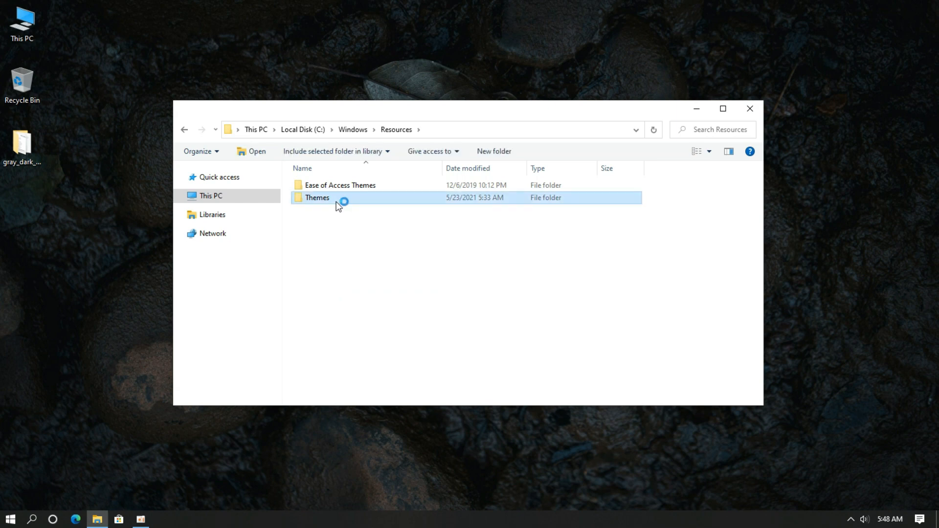
right_click(343, 257)
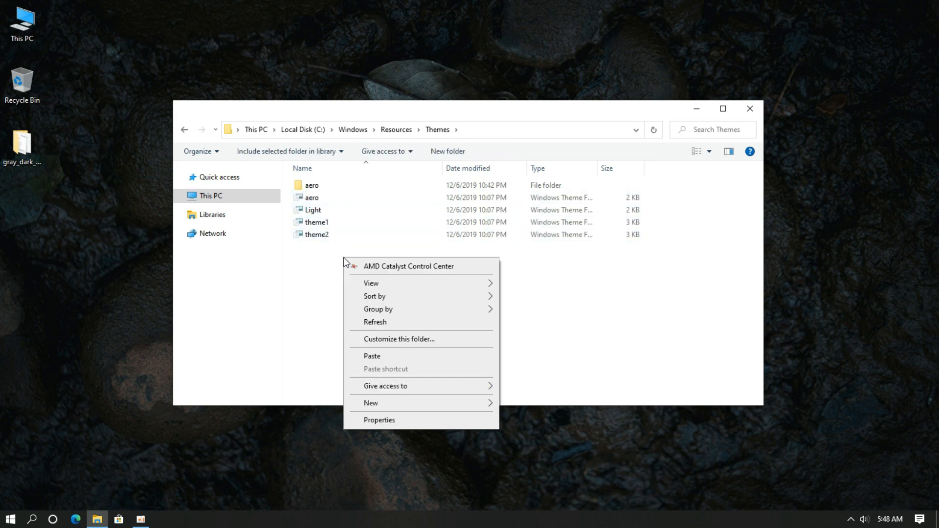
click(372, 357)
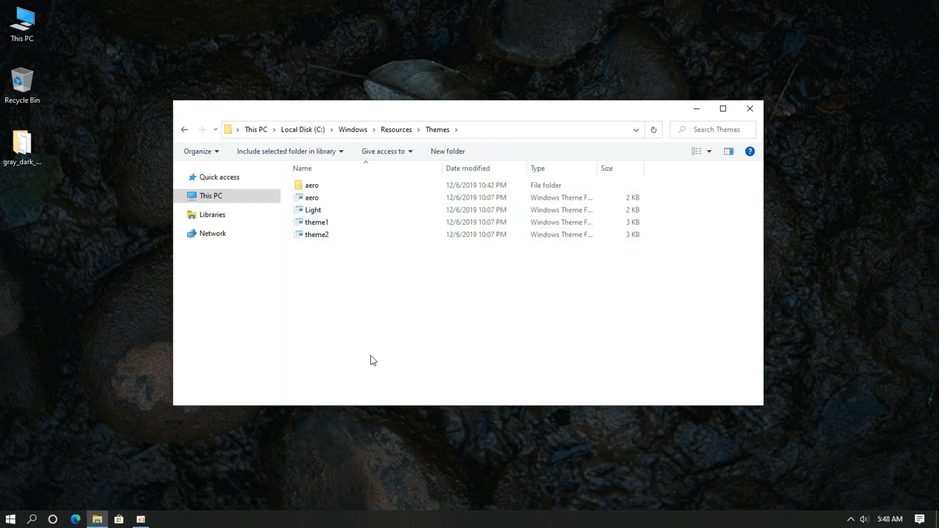
click(434, 204)
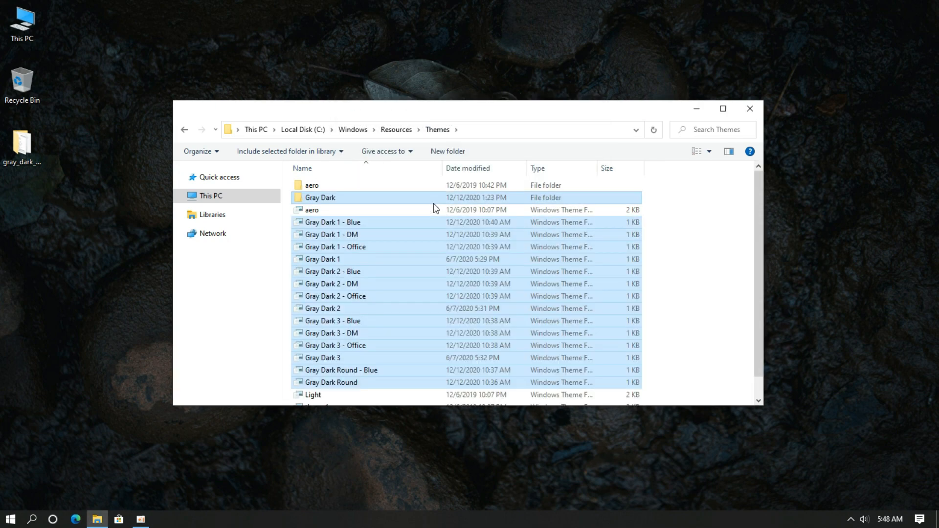
click(754, 110)
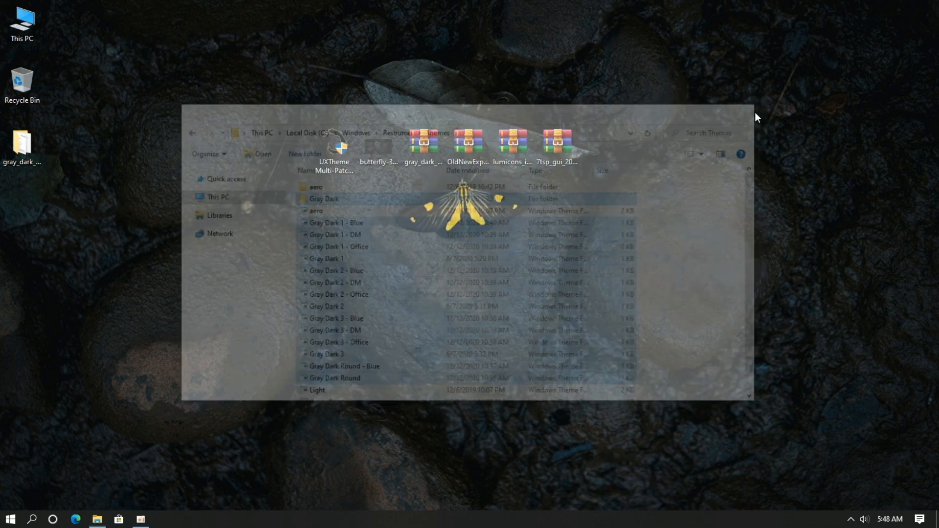
Step: Apply the Gray Dark Round theme in the desktop's personalization settings, then close Settings
right_click(755, 113)
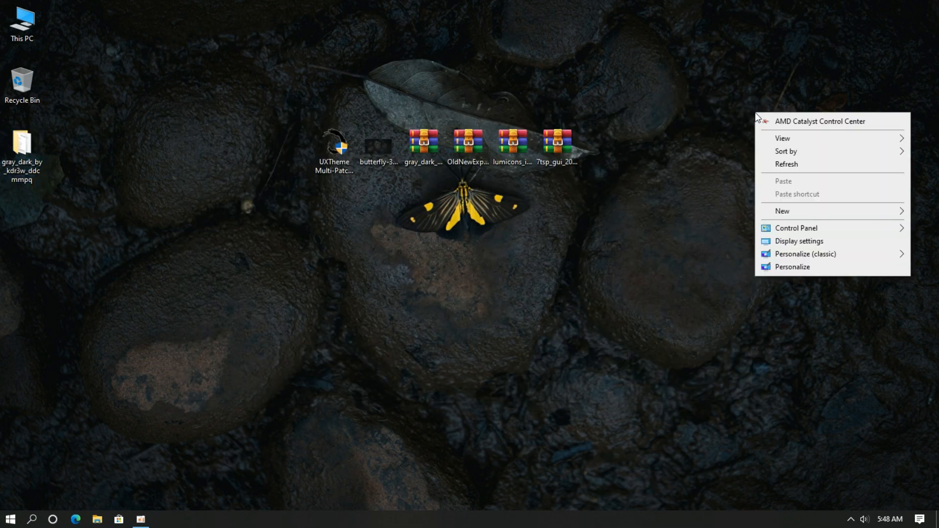
click(774, 271)
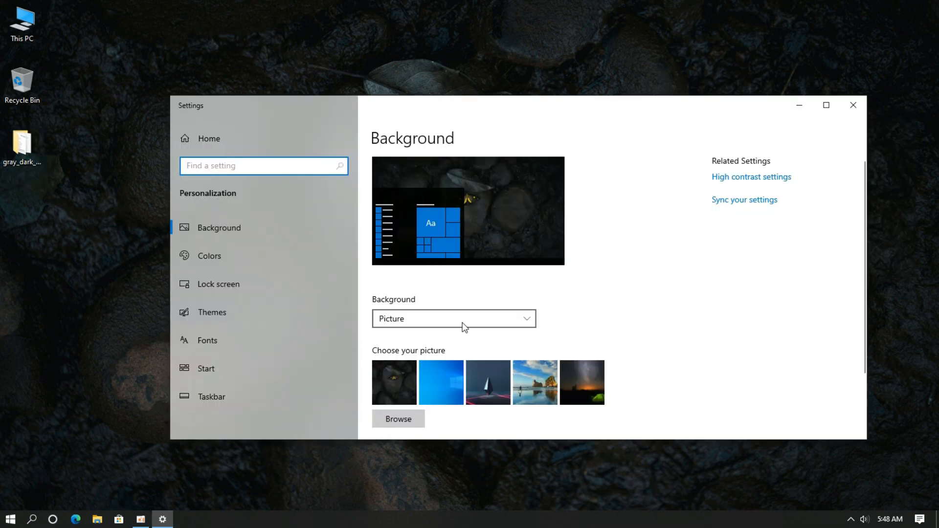
click(349, 312)
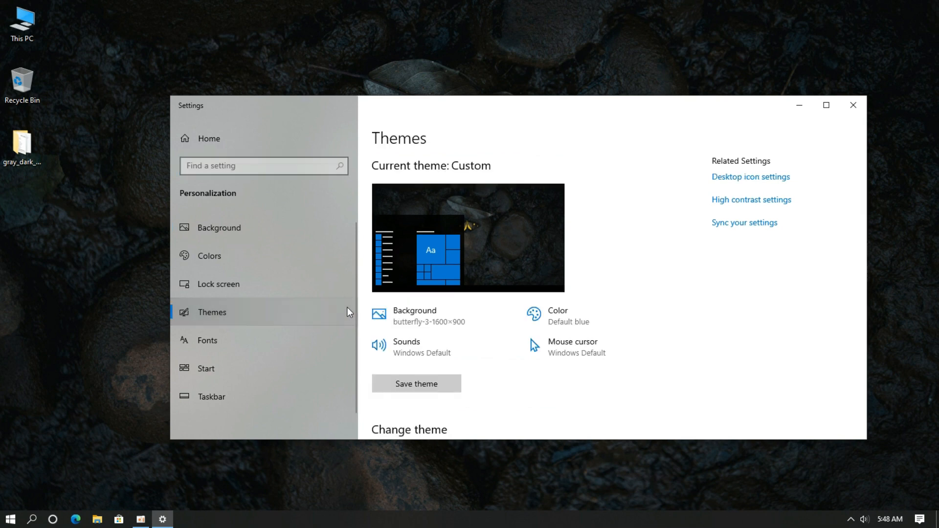
scroll(415, 318, down, 3)
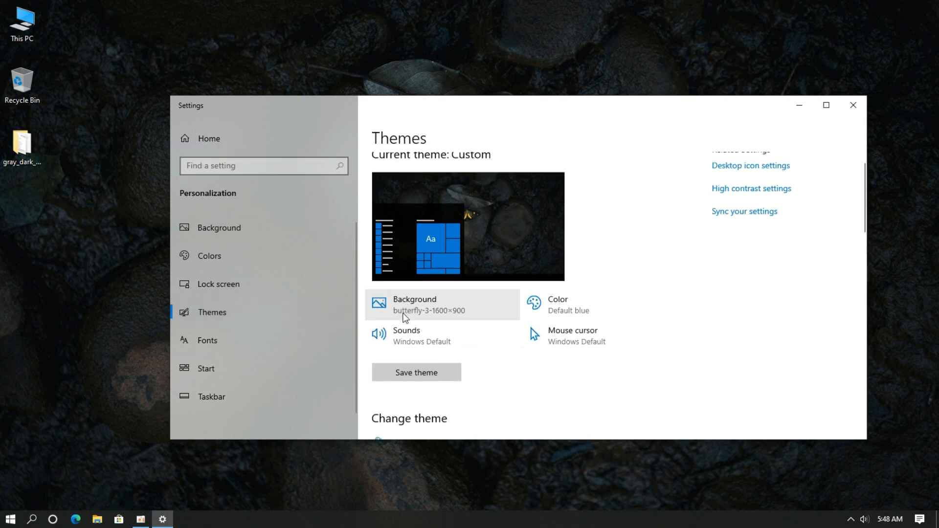
scroll(406, 321, down, 15)
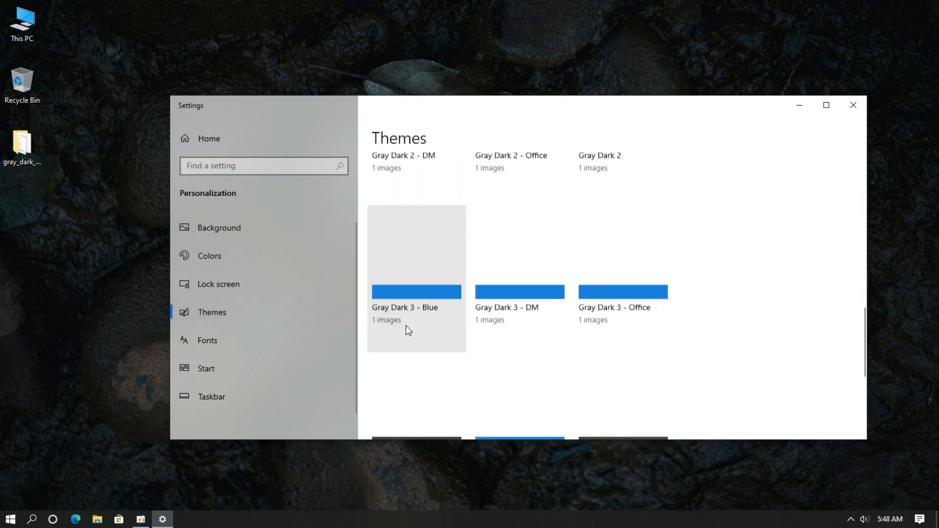
scroll(406, 325, down, 2)
scroll(406, 324, up, 1)
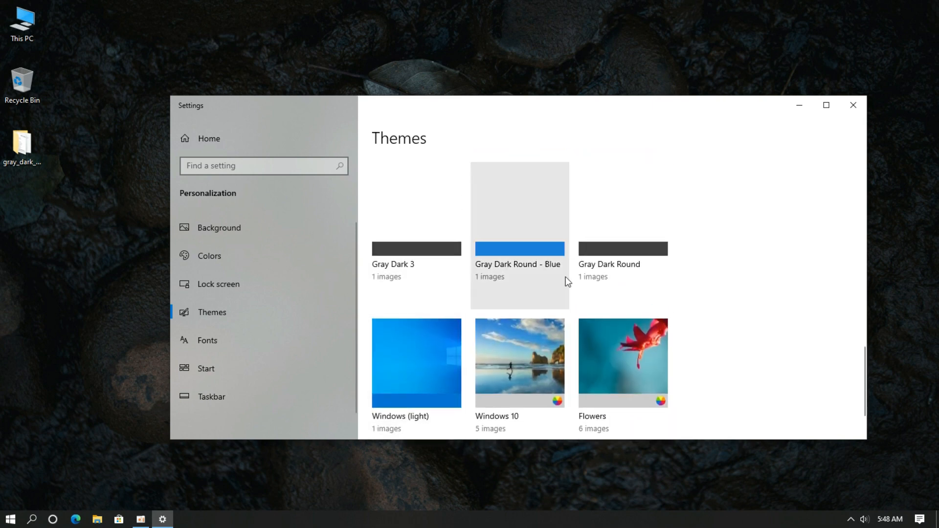
click(629, 232)
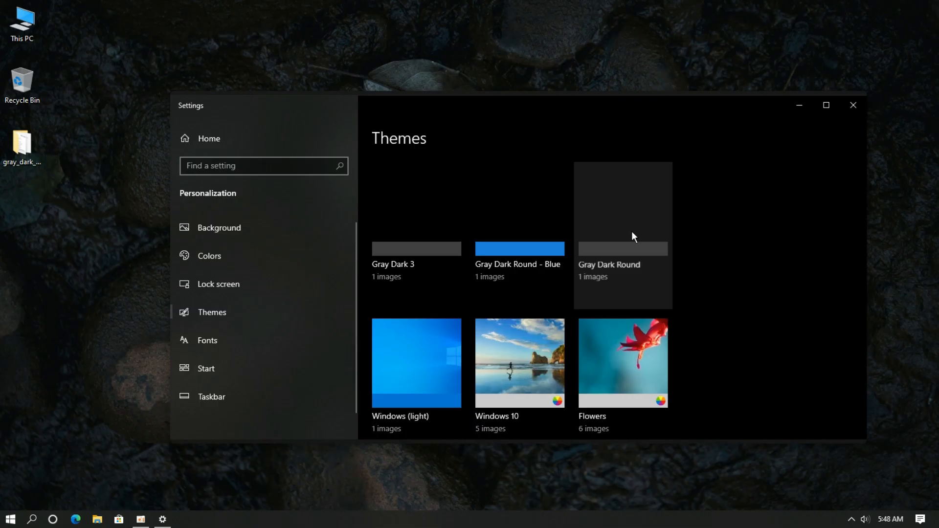
click(850, 108)
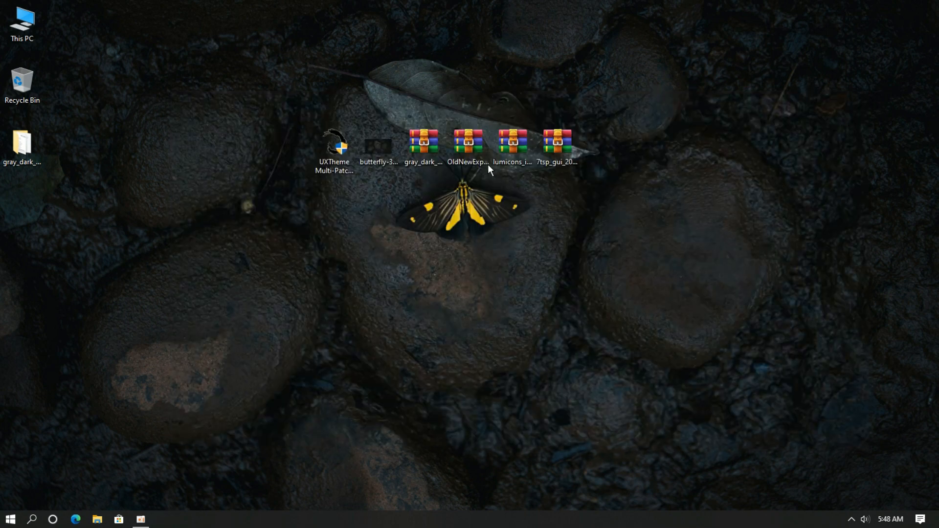
Step: Extract the OldNewExplorer archive into its own folder on the desktop
right_click(466, 149)
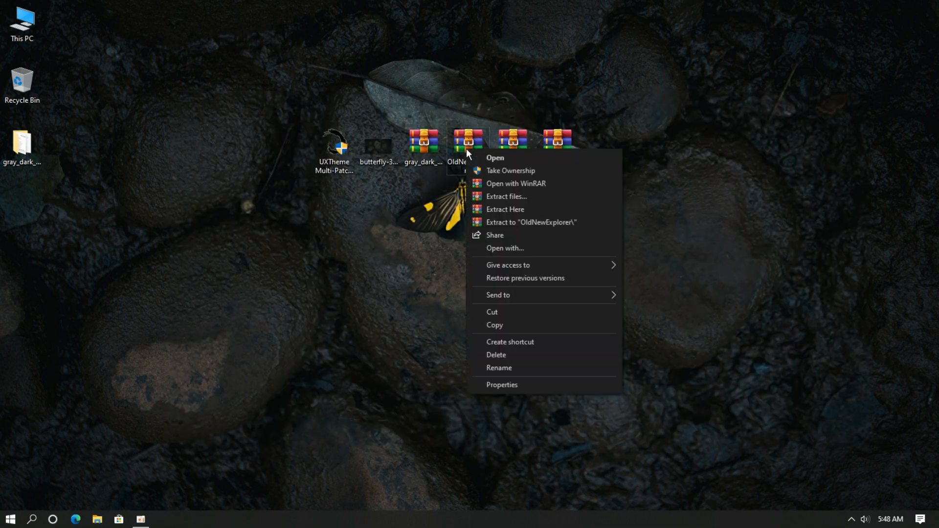
click(494, 196)
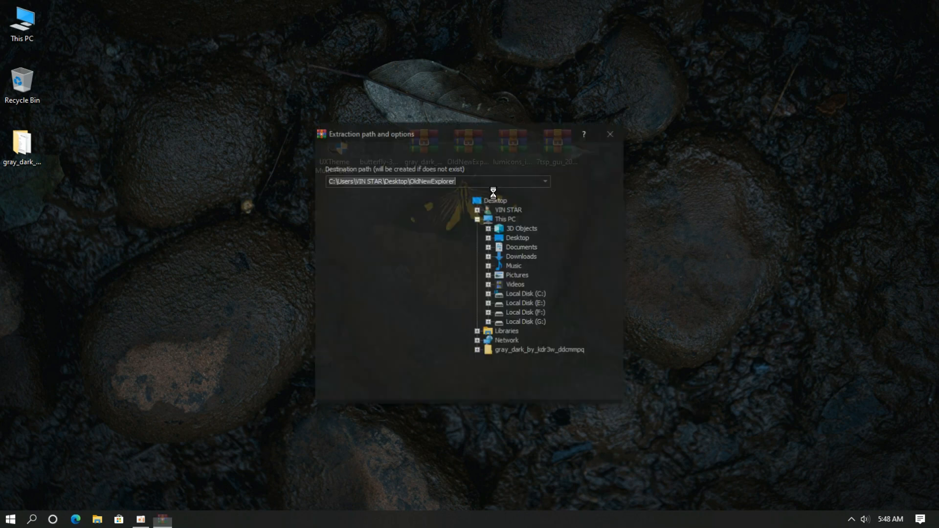
click(507, 390)
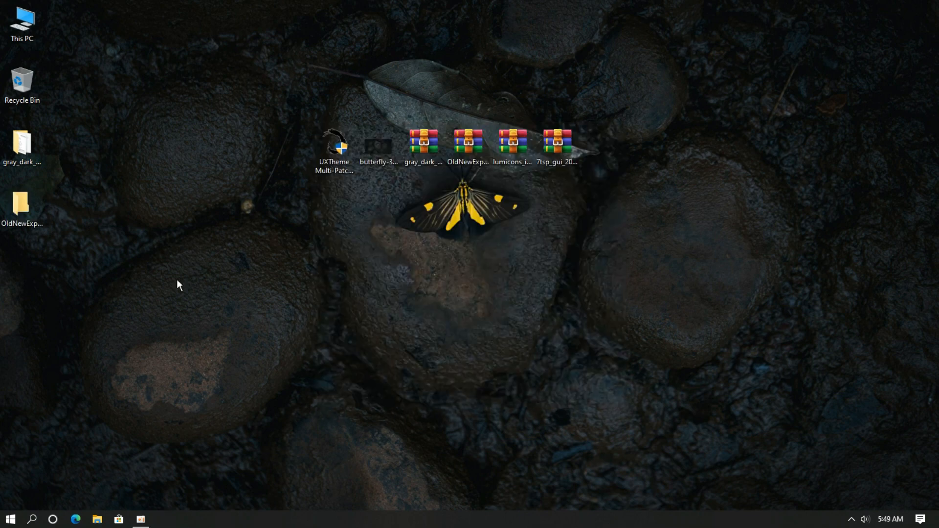
Step: Install the OldNewExplorer shell extension from OldNewExplorerCfg, using the command bar instead of the Ribbon and hiding caption text, caption icon and the Up button
double_click(19, 206)
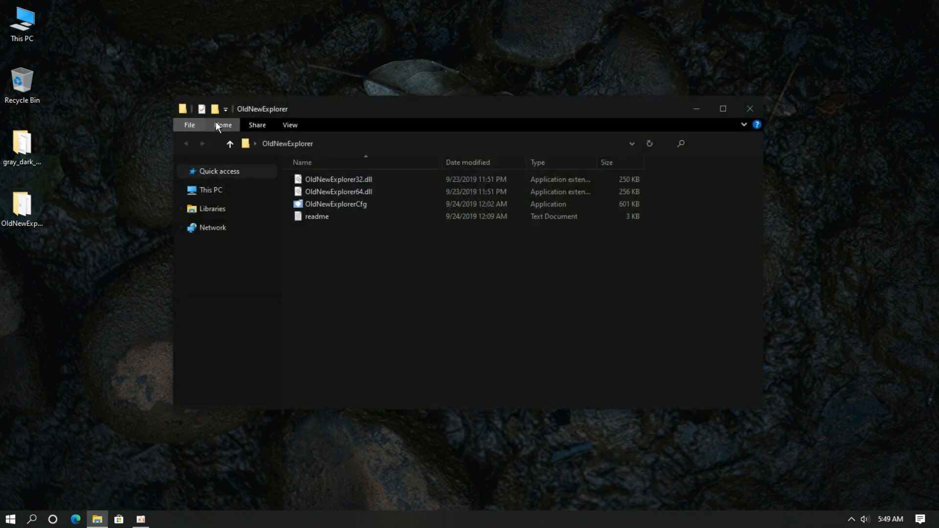
double_click(322, 203)
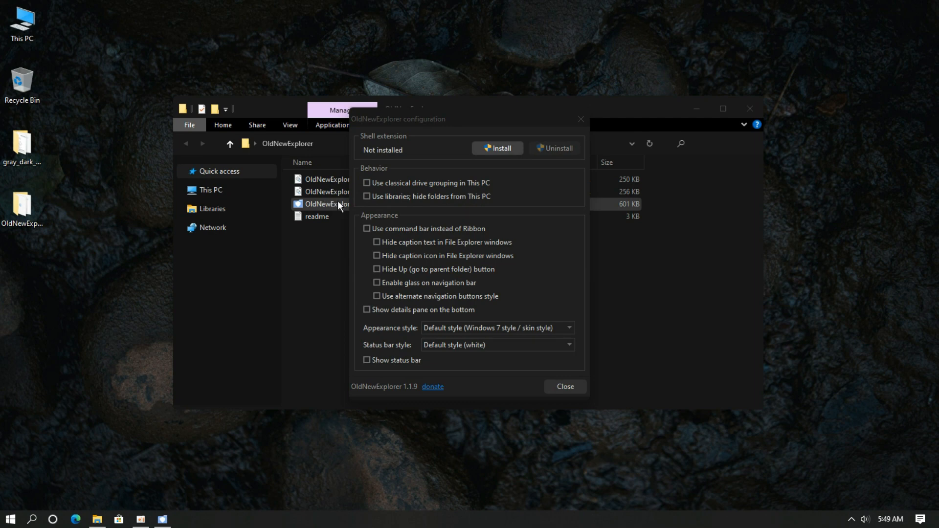
click(366, 229)
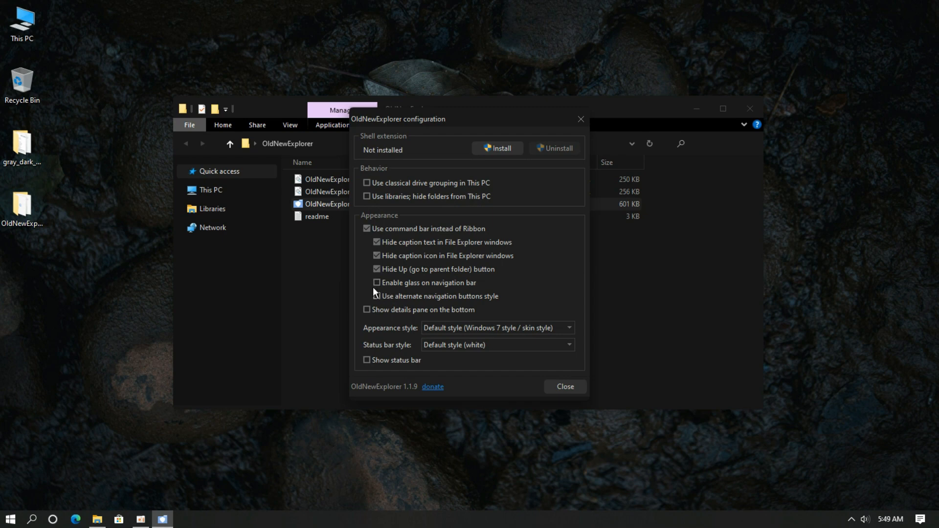
click(486, 152)
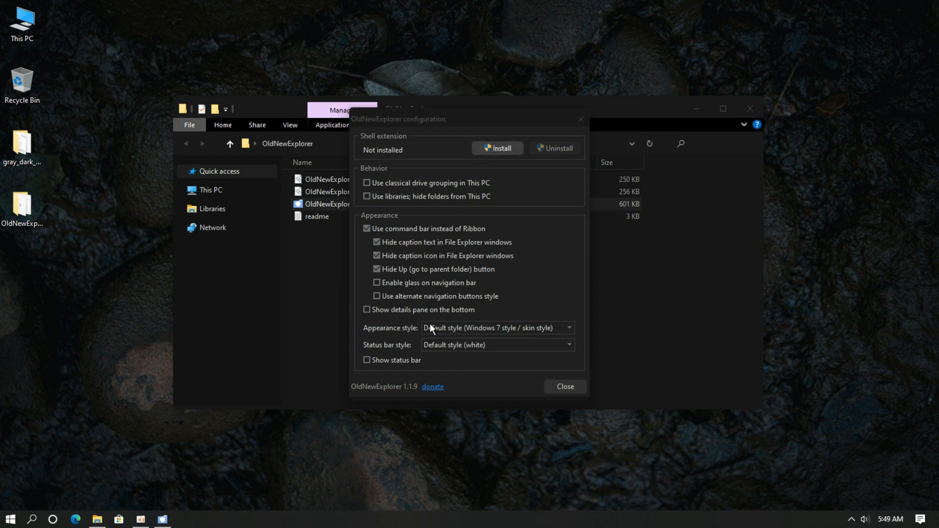
click(551, 387)
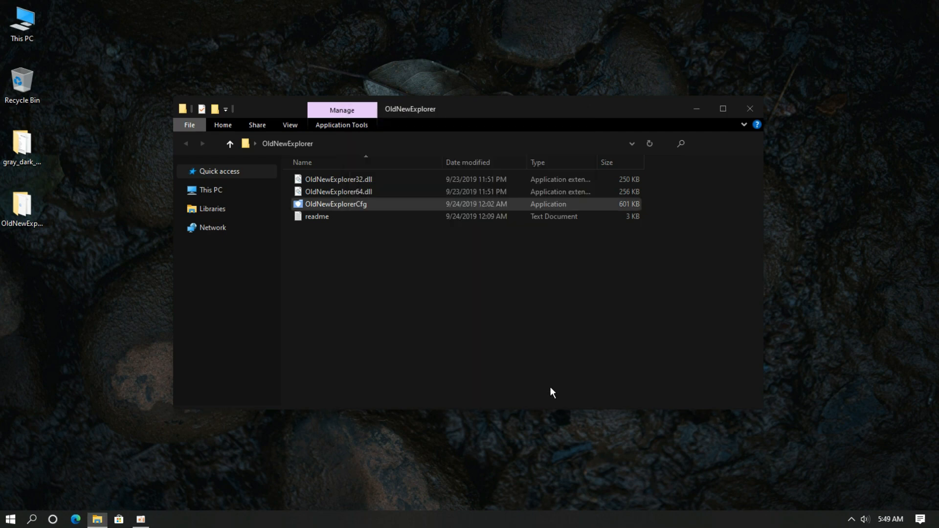
click(750, 108)
Step: Examine the restyled File Explorer window in This PC, then close it
double_click(36, 35)
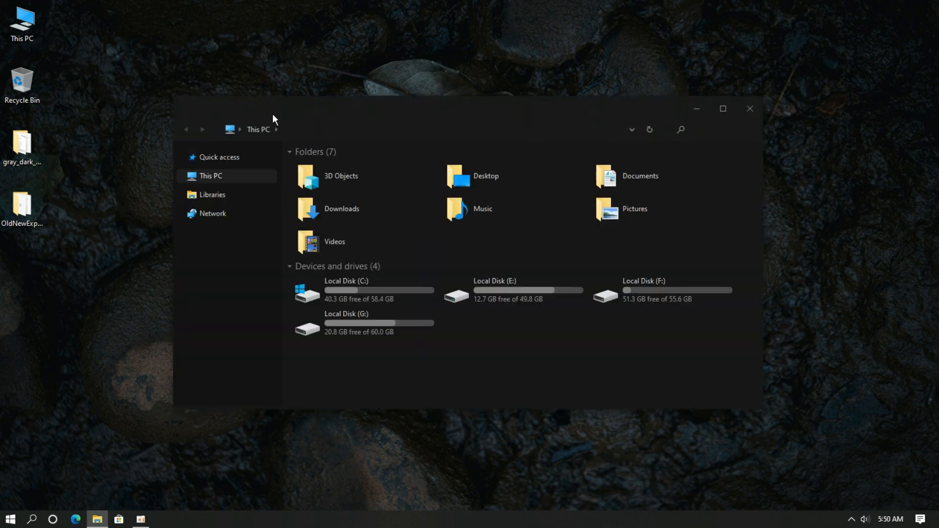
mouse_move(279, 114)
mouse_down()
mouse_move(286, 107)
mouse_move(293, 124)
mouse_move(272, 110)
mouse_up()
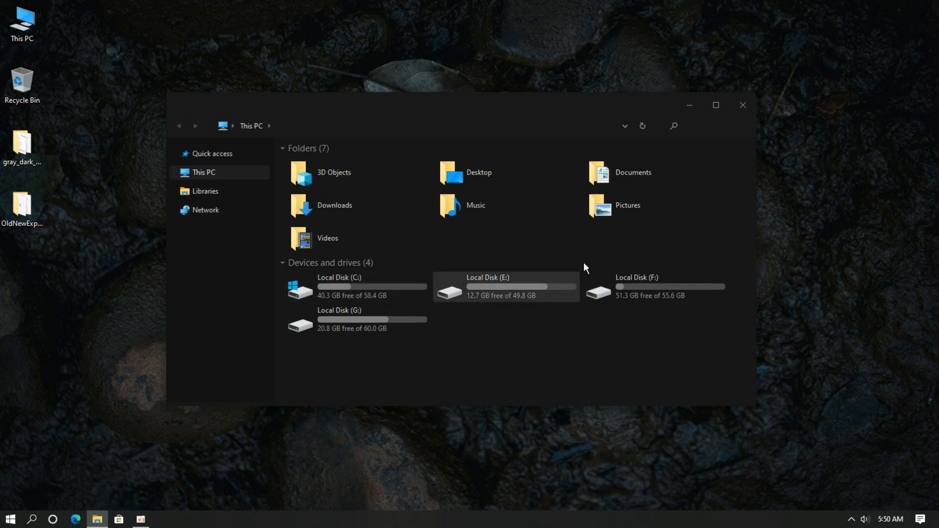
click(737, 112)
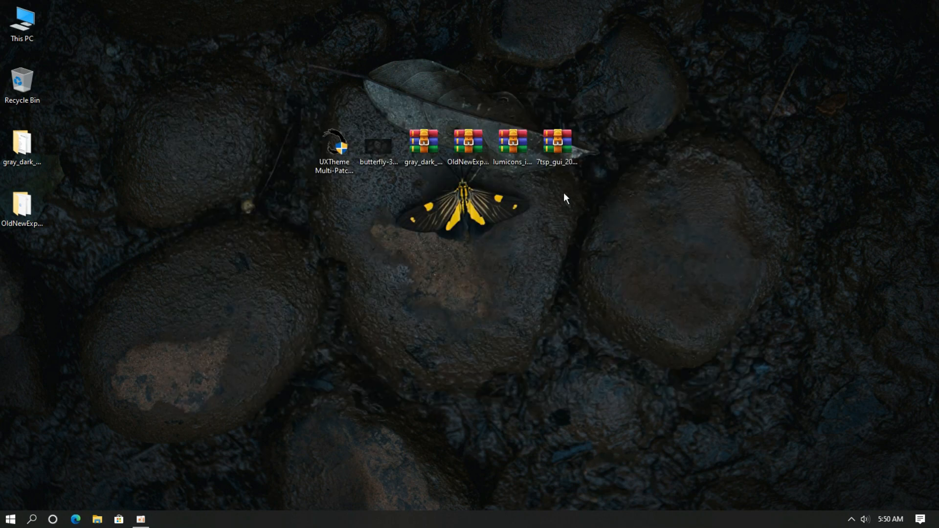
Step: Extract the lumicons_installer_by_niivu_ddg1a8i archive into its own folder on the desktop and open that folder
right_click(530, 150)
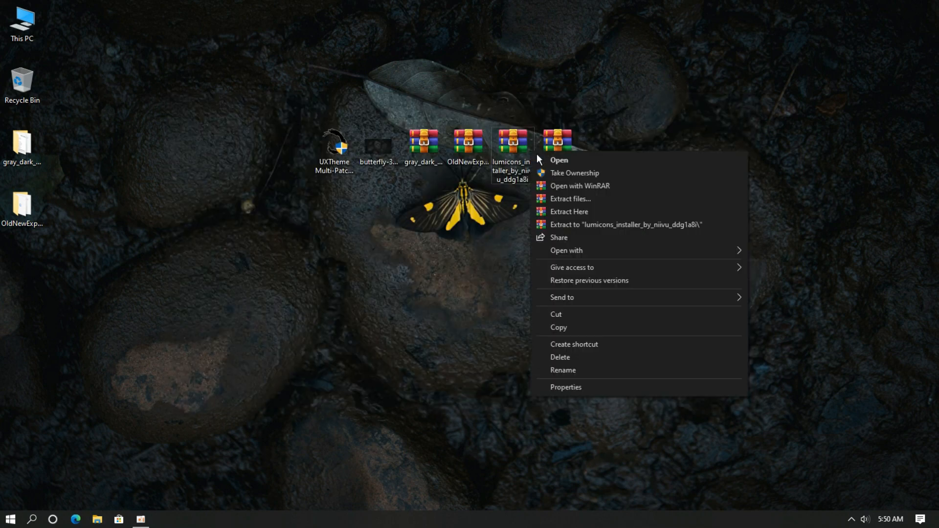
click(561, 201)
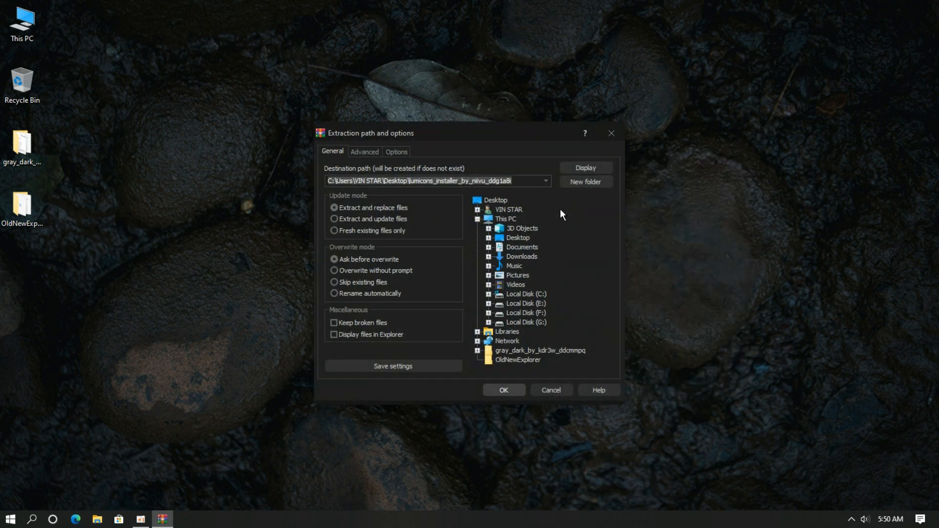
click(509, 390)
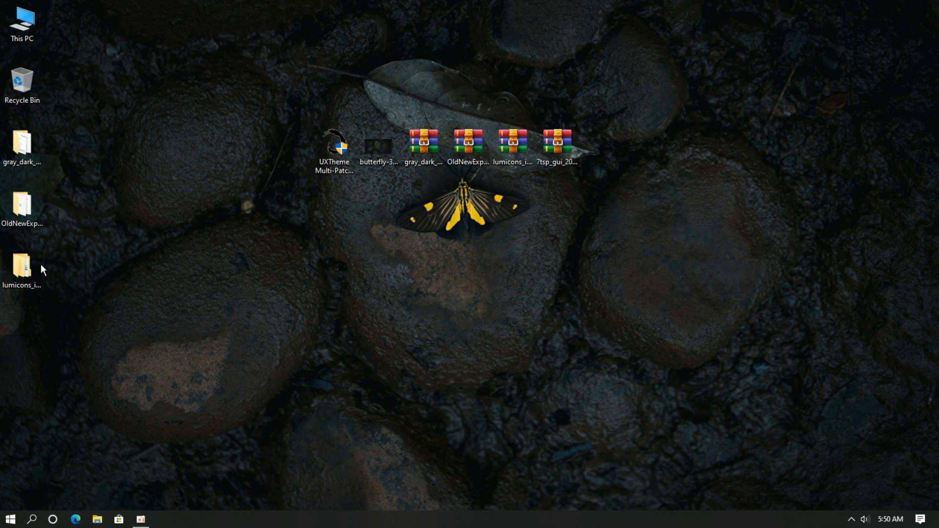
double_click(34, 262)
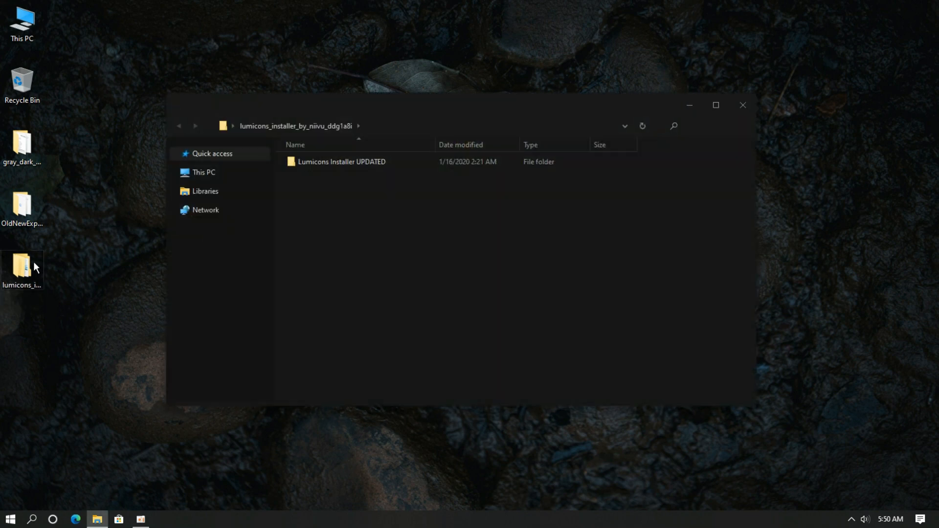
Step: In the 7tsp (1903) folder inside Lumicons Installer UPDATED, rename the Lumicons Folders pack to 7TSP Lumicons Folders.7z, then close the folder
double_click(293, 168)
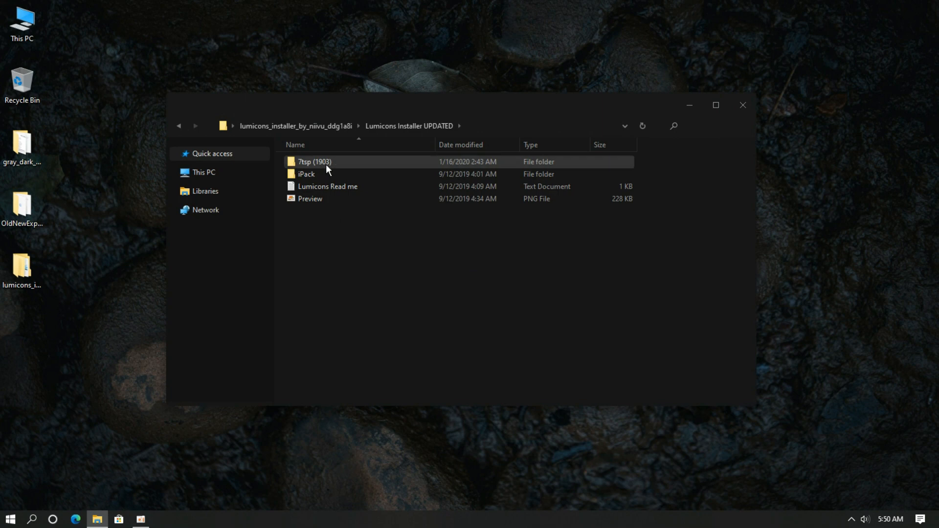
double_click(342, 163)
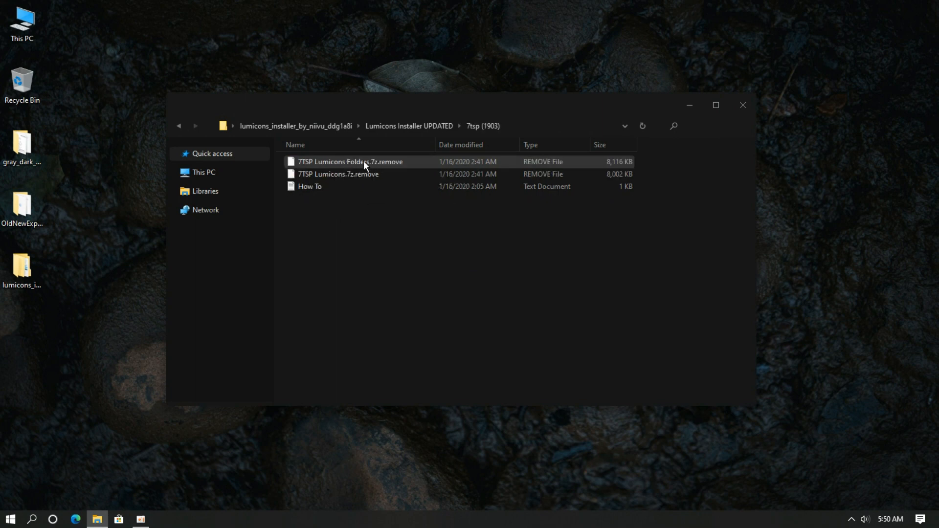
right_click(357, 165)
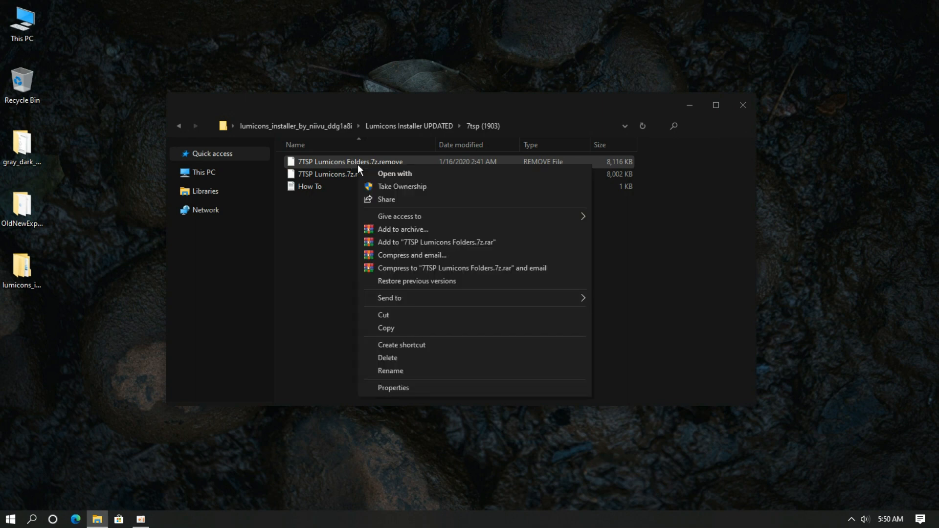
click(377, 371)
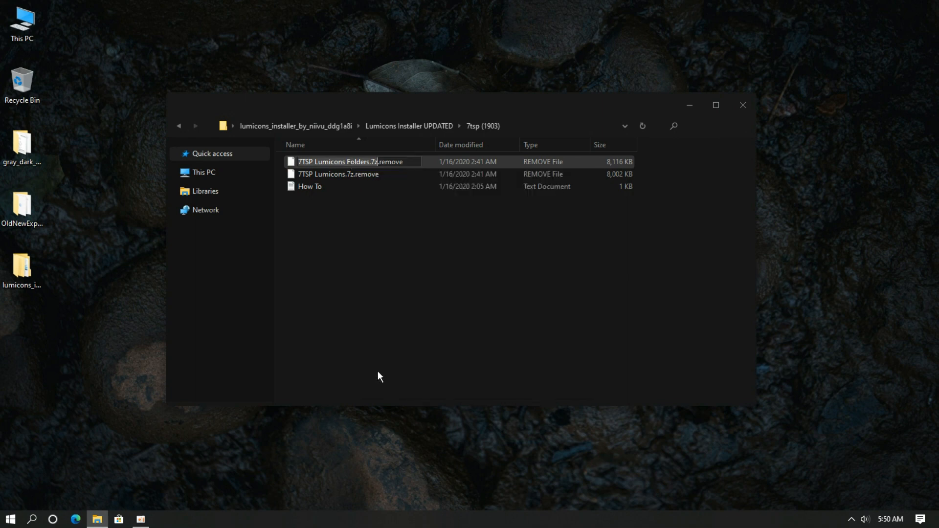
click(412, 161)
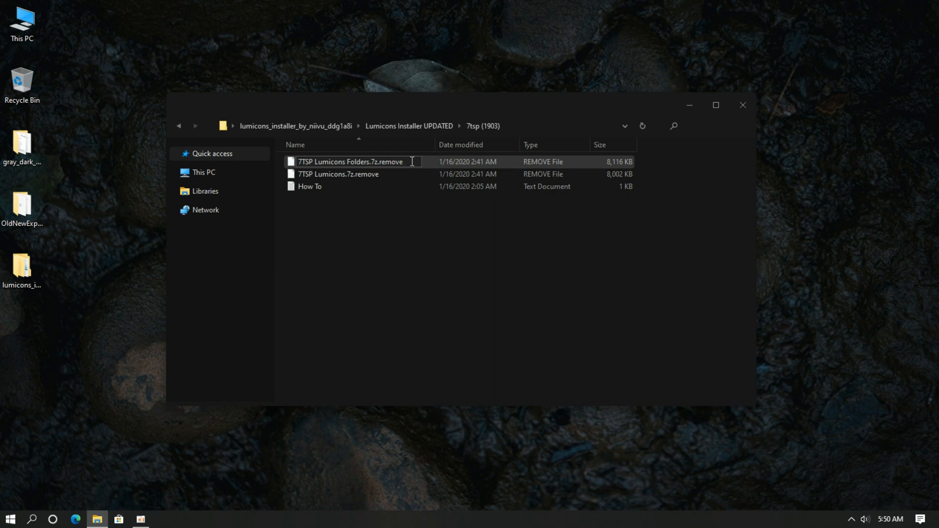
key(BackSpace)
key(BackSpace)
key(BackSpace)
key(BackSpace)
key(BackSpace)
key(BackSpace)
key(BackSpace)
click(400, 220)
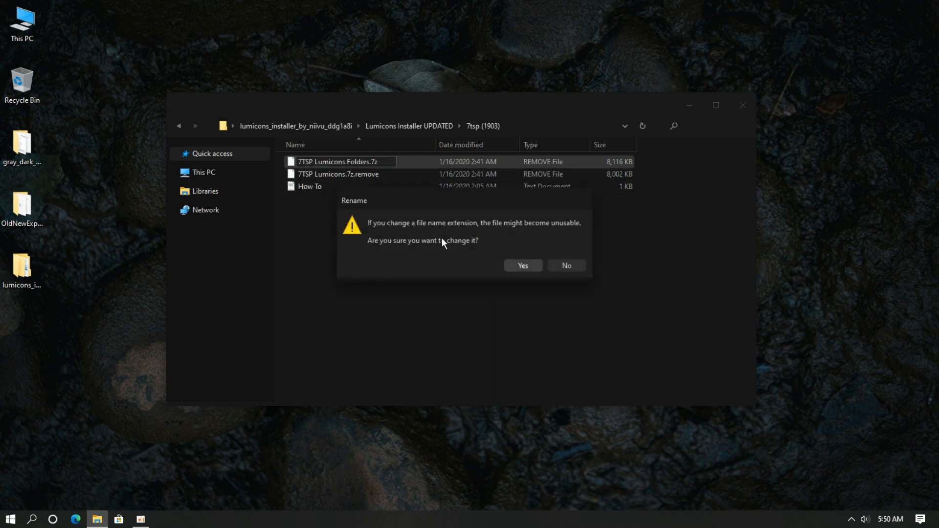
click(508, 267)
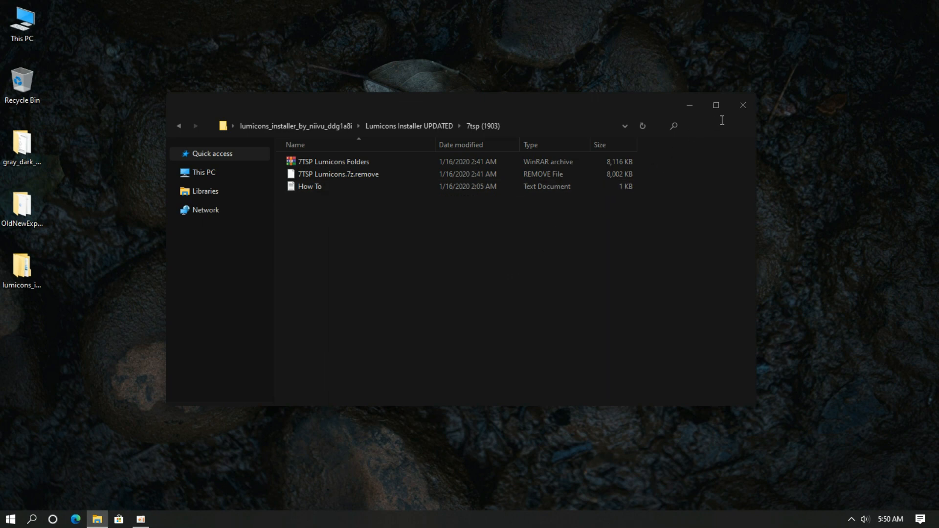
click(742, 109)
Step: Extract the 7tsp_gui_2019_edition_by_devillnside_ddb5026 archive into its own folder on the desktop and open that folder
right_click(563, 151)
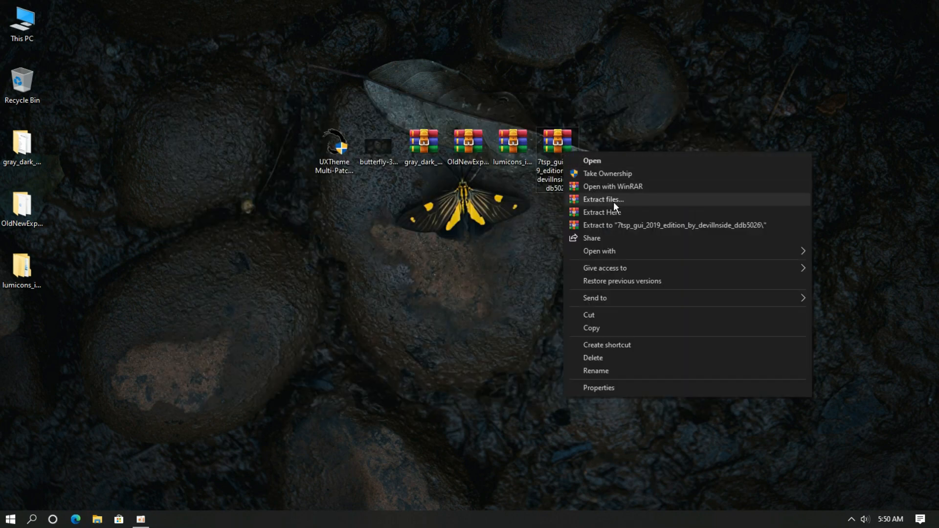
click(614, 202)
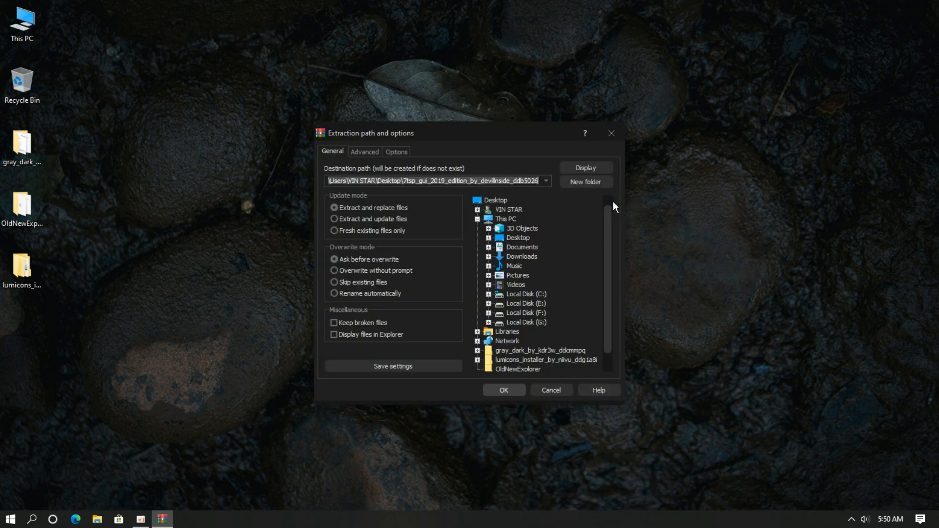
click(518, 386)
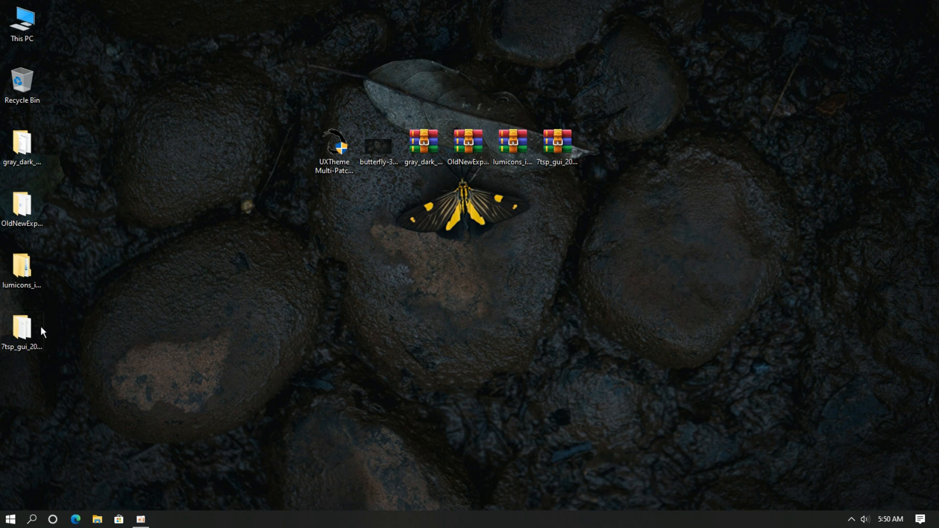
double_click(34, 323)
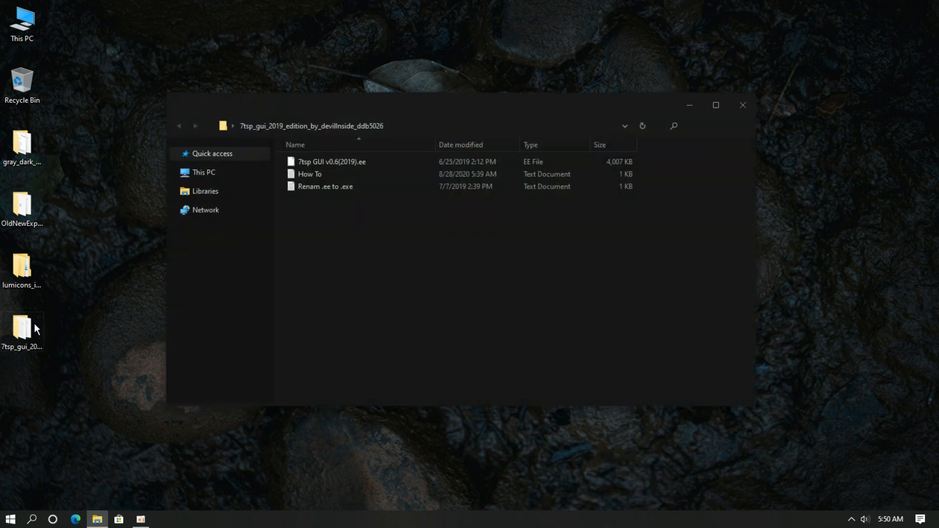
Step: Rename the 7tsp GUI file as 7tsp GUI v0.6(2019).exe and accept the extension change
right_click(368, 163)
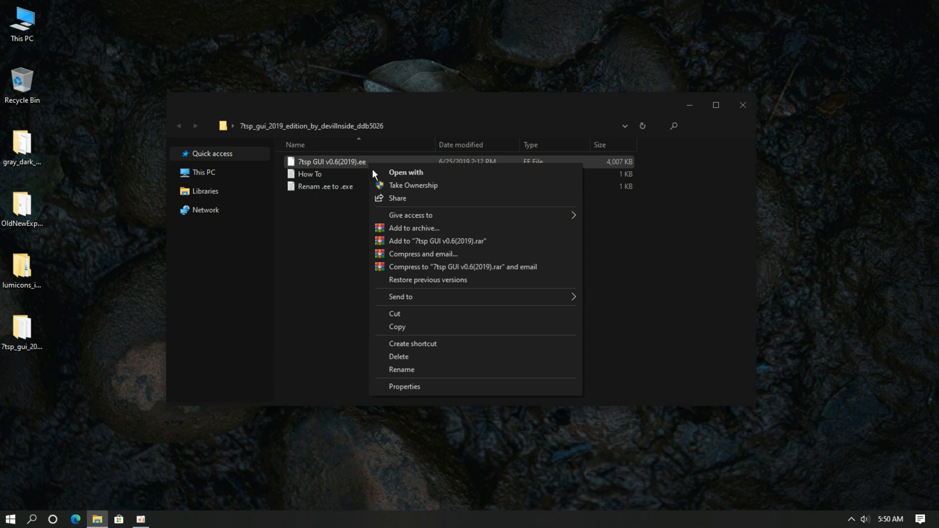
click(404, 365)
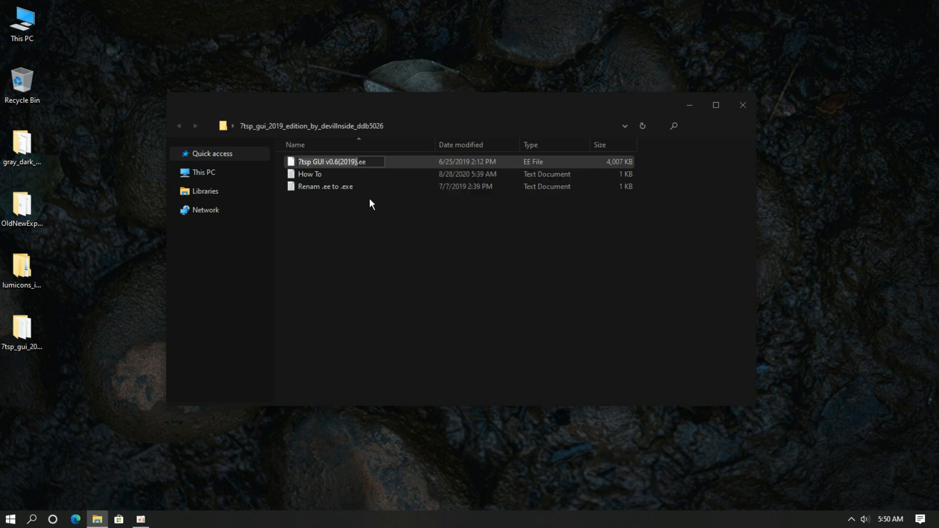
click(363, 162)
text(x)
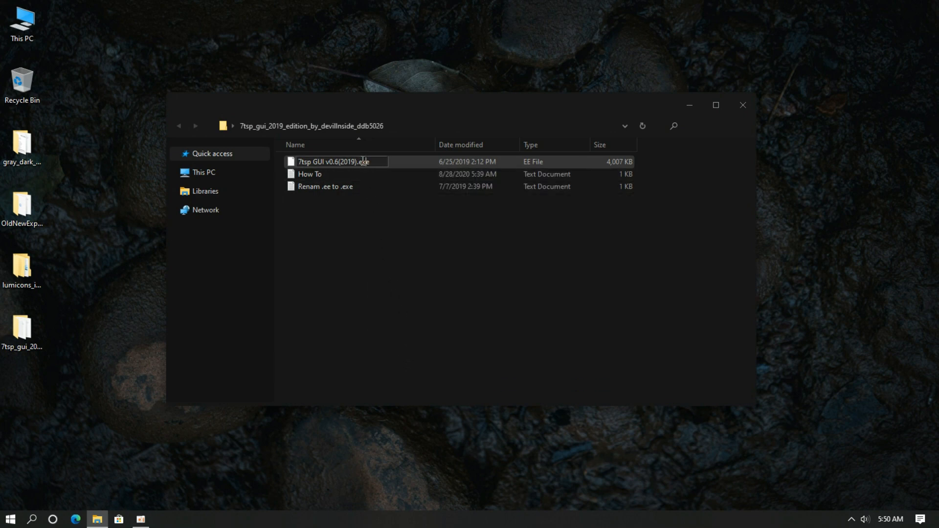
drag(371, 162, 357, 162)
key(Return)
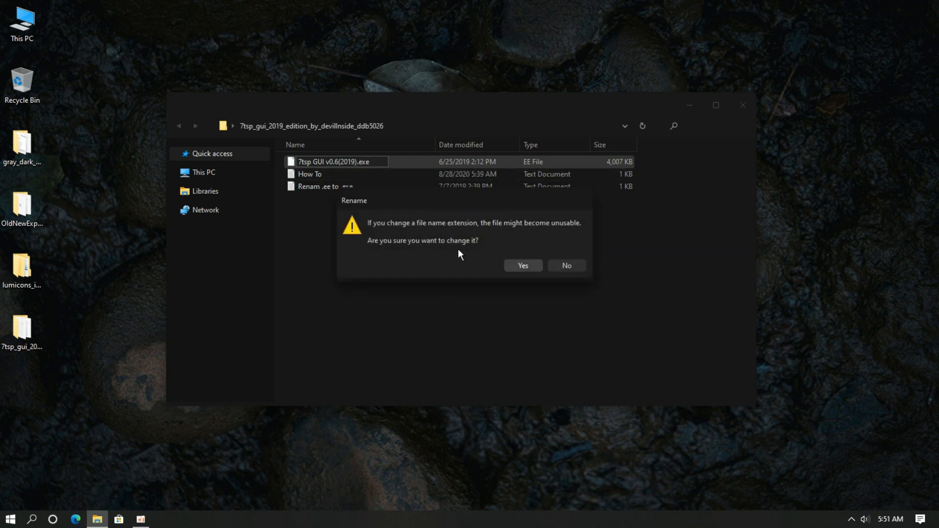
click(517, 268)
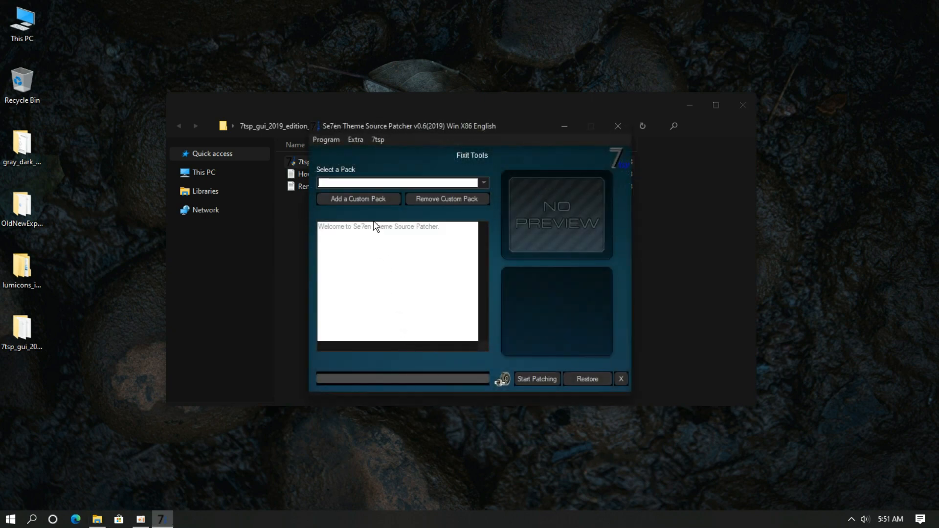
Step: In Se7en Theme Source Patcher, add 7TSP Lumicons Folders from the desktop's lumicons installer, 7tsp (1903) folder, as a custom pack
click(371, 201)
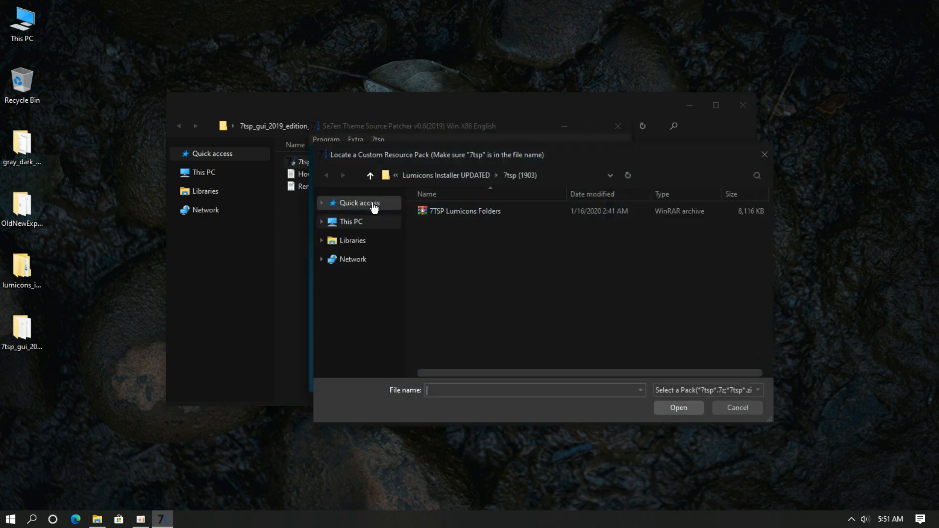
click(374, 207)
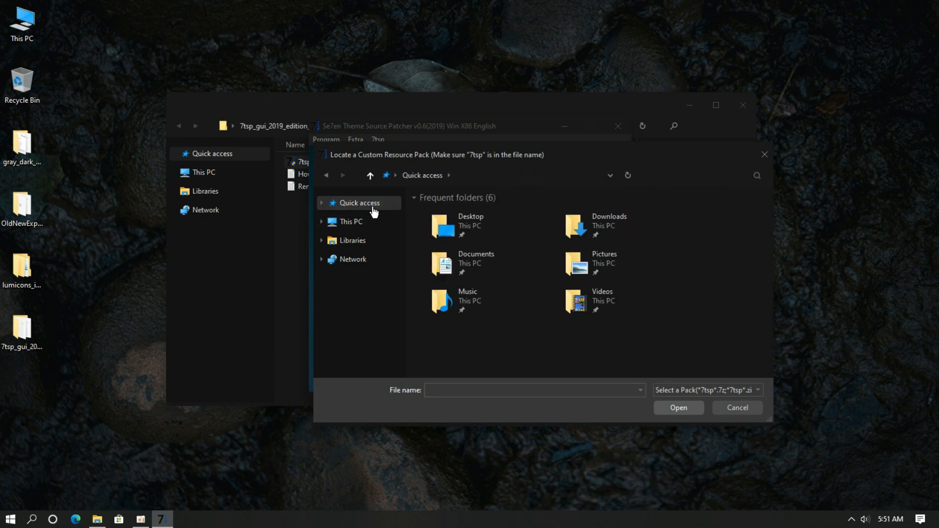
double_click(445, 229)
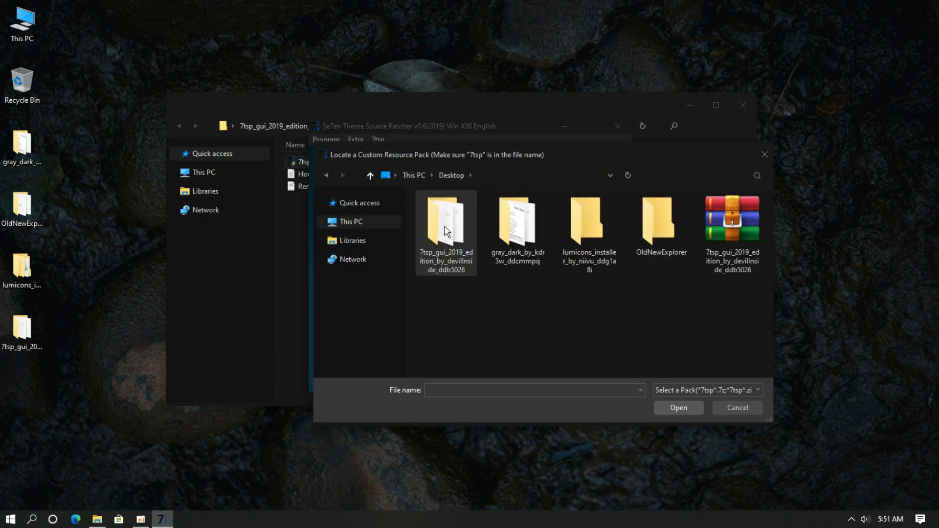
double_click(587, 243)
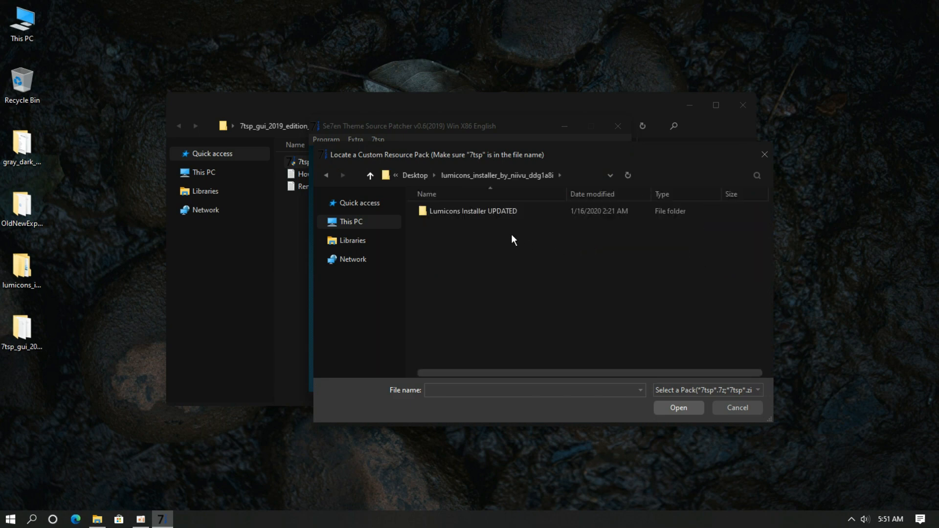
double_click(500, 212)
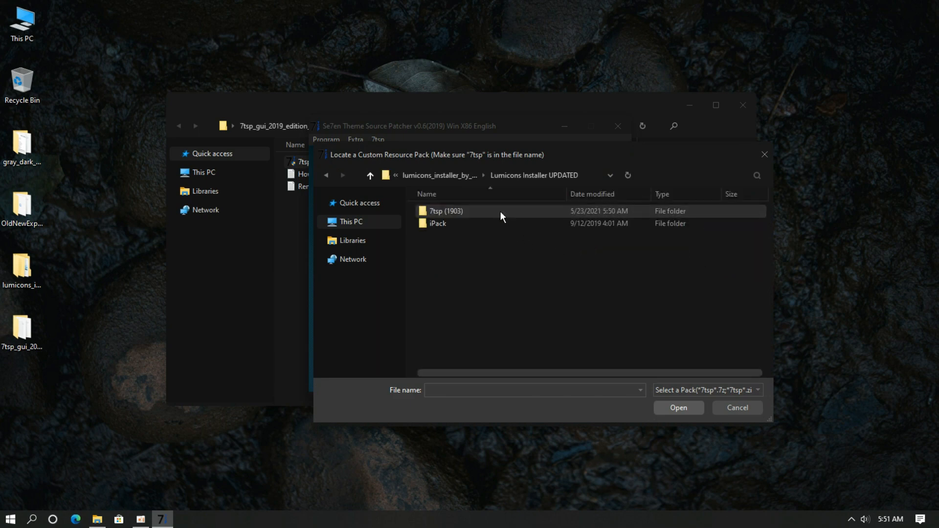
double_click(500, 210)
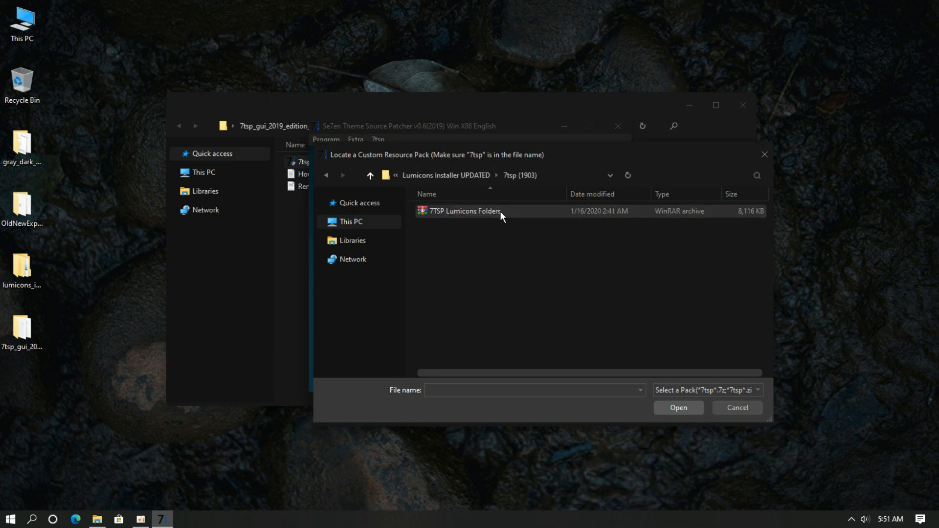
click(500, 212)
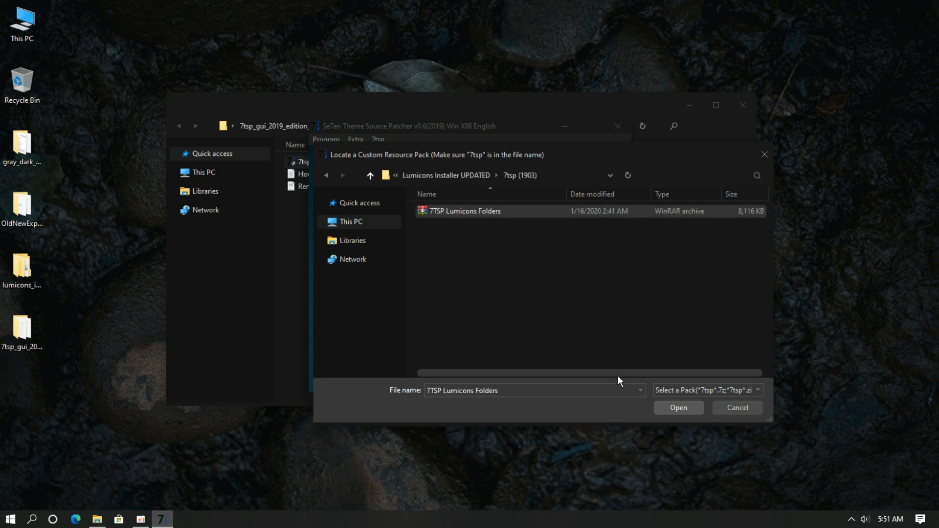
click(670, 408)
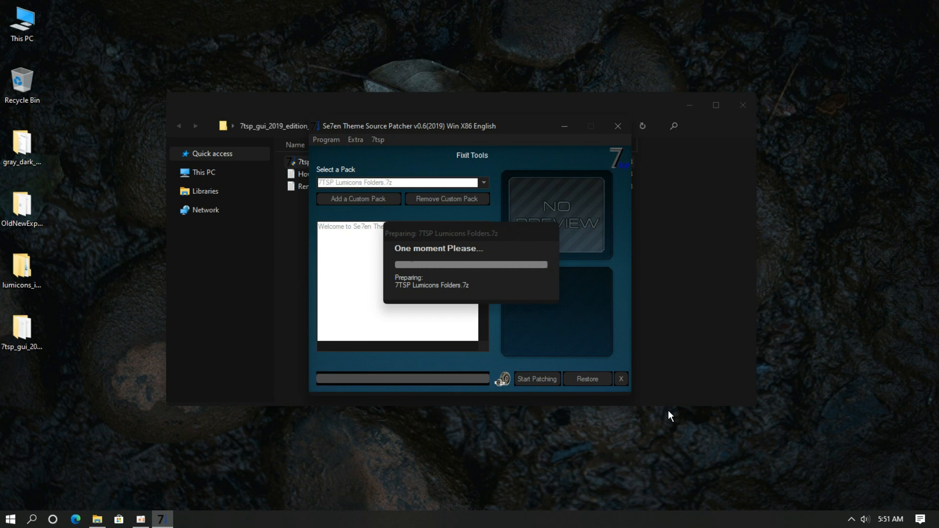
Step: Patch the system with the 7TSP Lumicons Folders icon pack and dismiss the patcher's final message
click(547, 384)
click(478, 326)
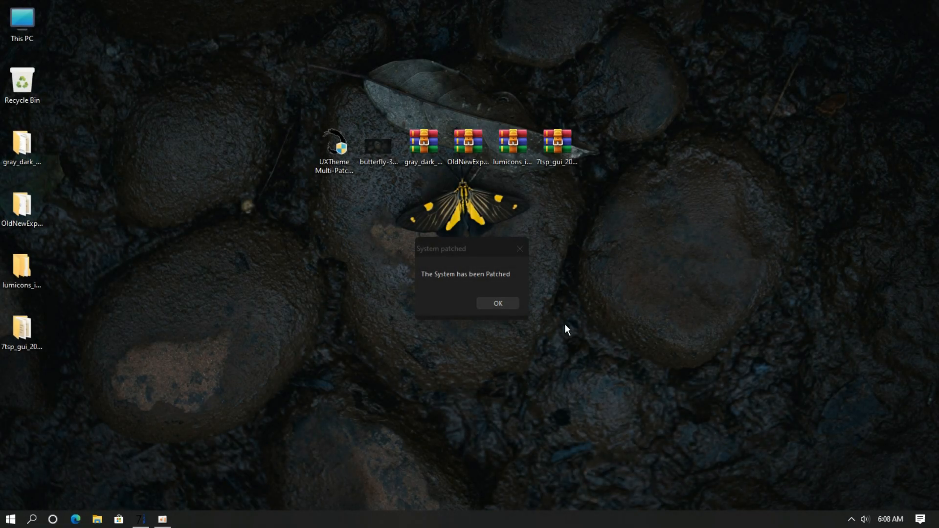
click(504, 302)
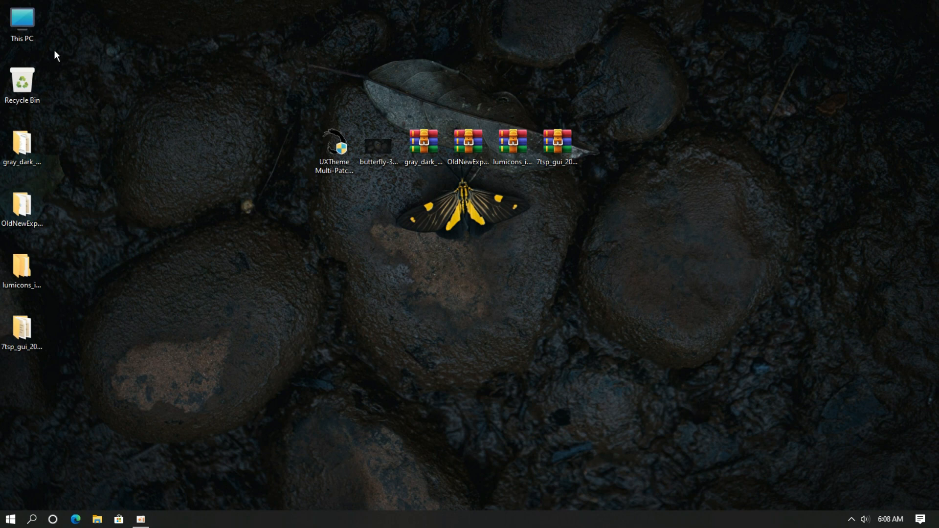
Step: Examine the new icons in File Explorer under This PC, Quick access and Libraries
double_click(35, 37)
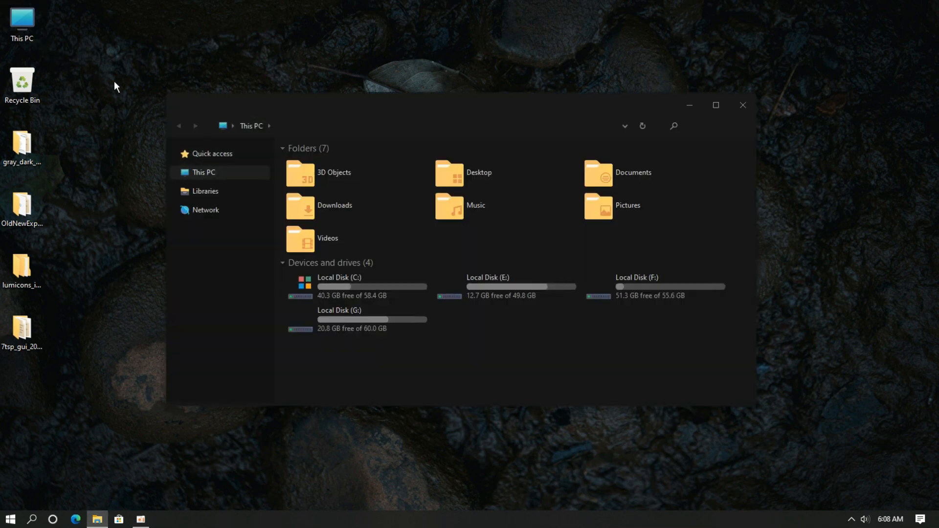
drag(192, 104, 191, 99)
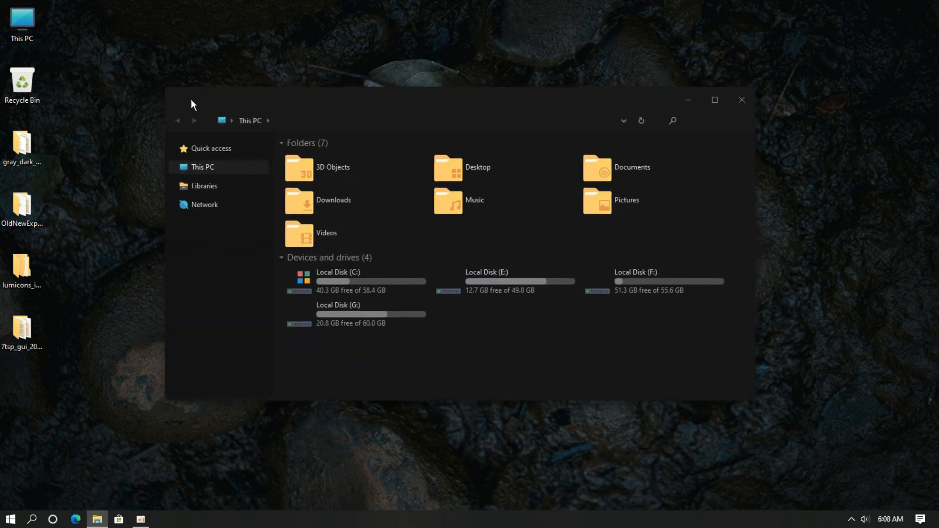
click(210, 154)
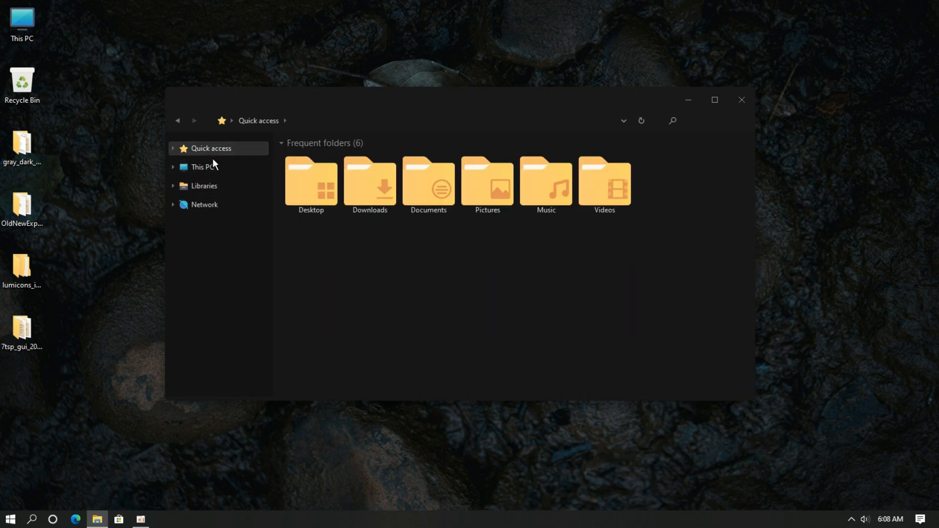
click(213, 169)
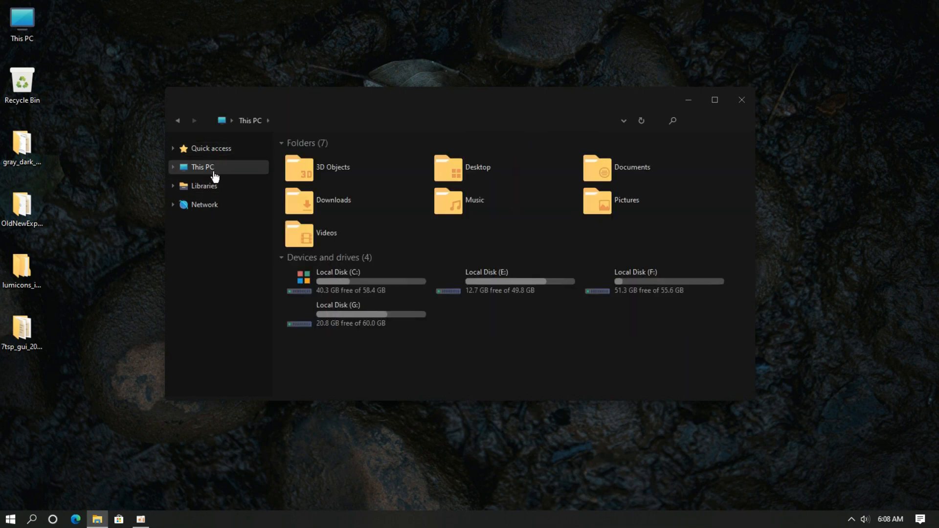
click(216, 187)
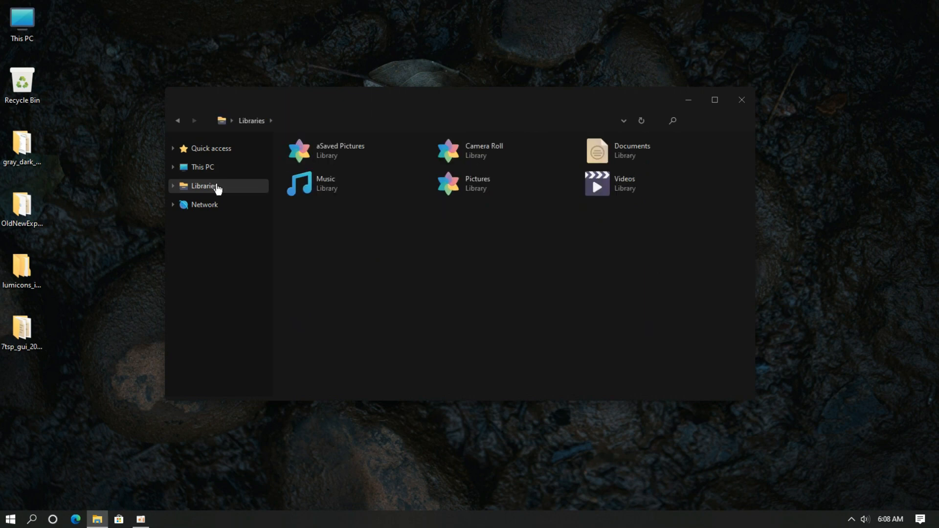
click(216, 171)
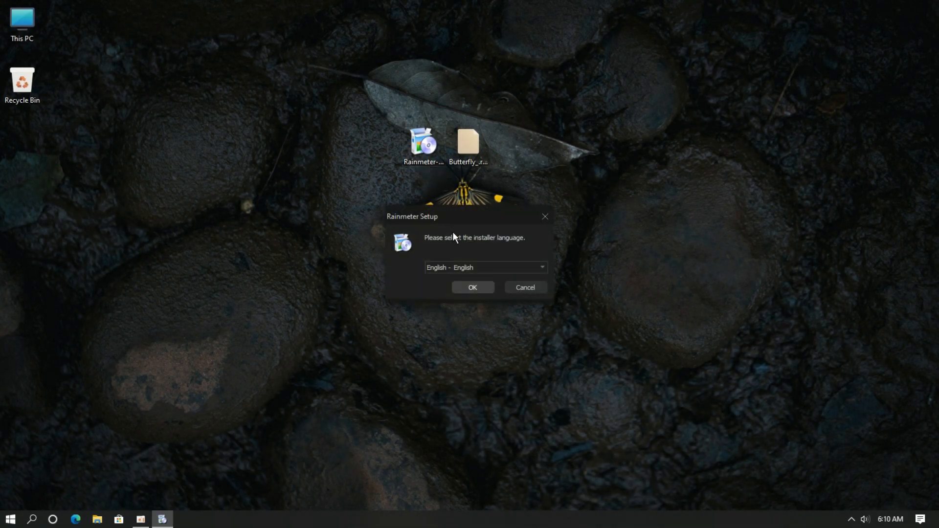
Step: Install Rainmeter in English as a standard installation and run it when setup finishes
click(472, 286)
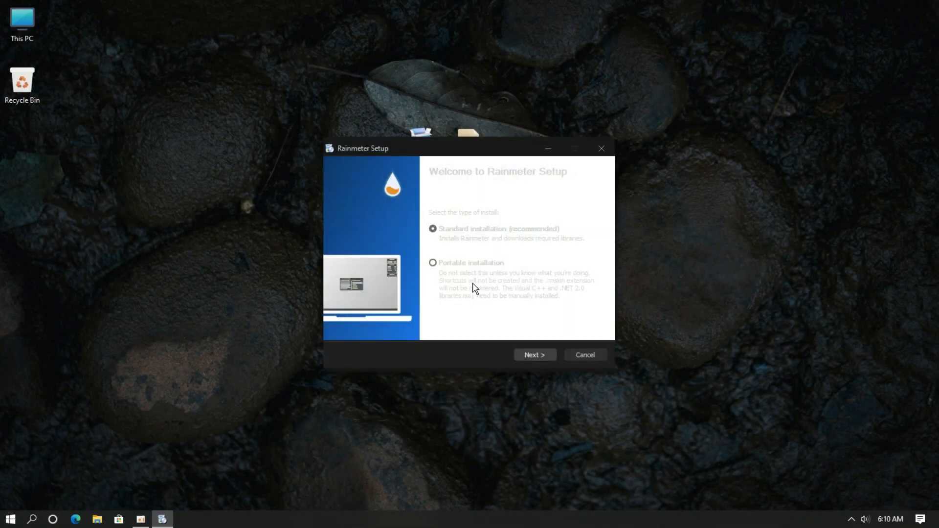
click(531, 356)
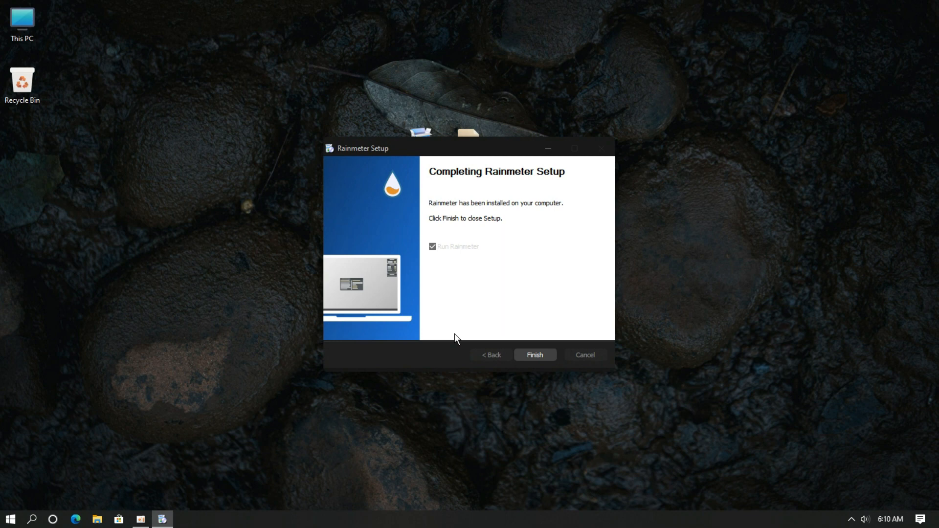
click(525, 352)
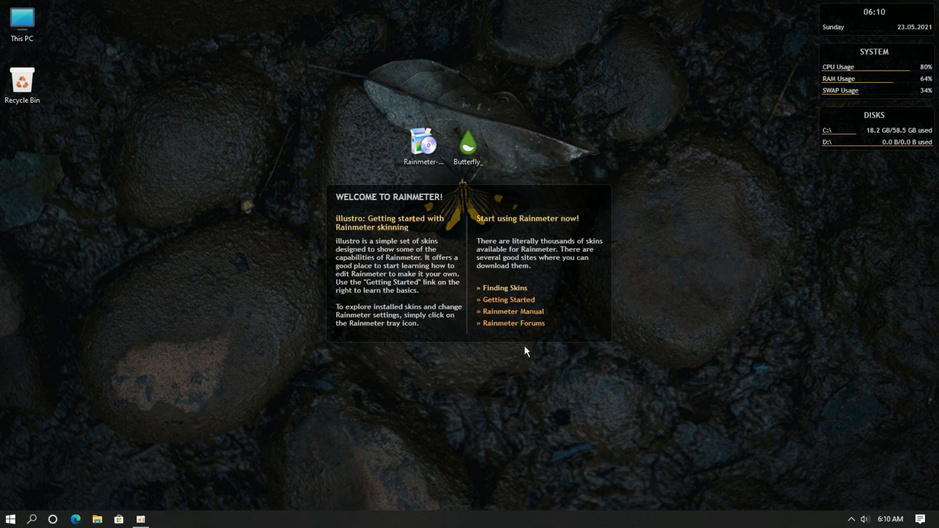
Step: Unload the default illustro Welcome, Disk, System and Clock skins from the desktop
right_click(524, 340)
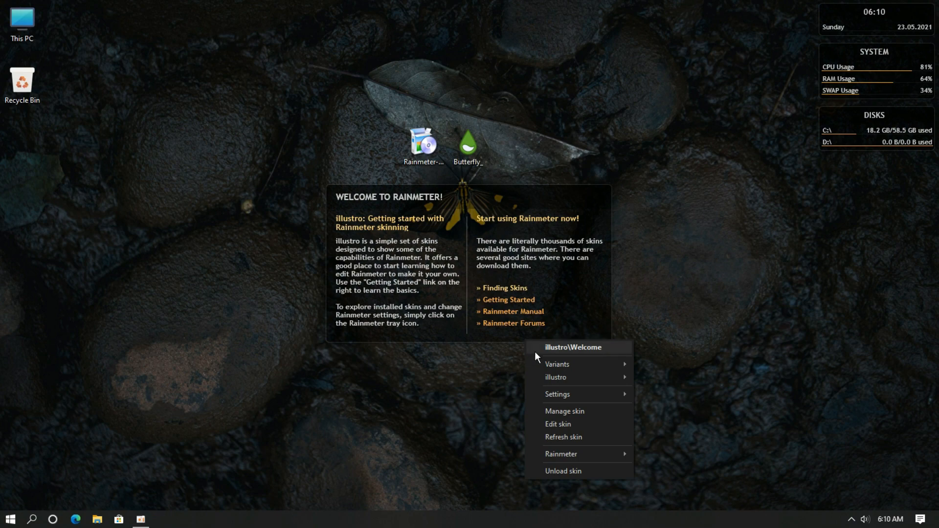
click(550, 470)
right_click(871, 123)
click(842, 317)
right_click(871, 75)
click(887, 206)
right_click(871, 29)
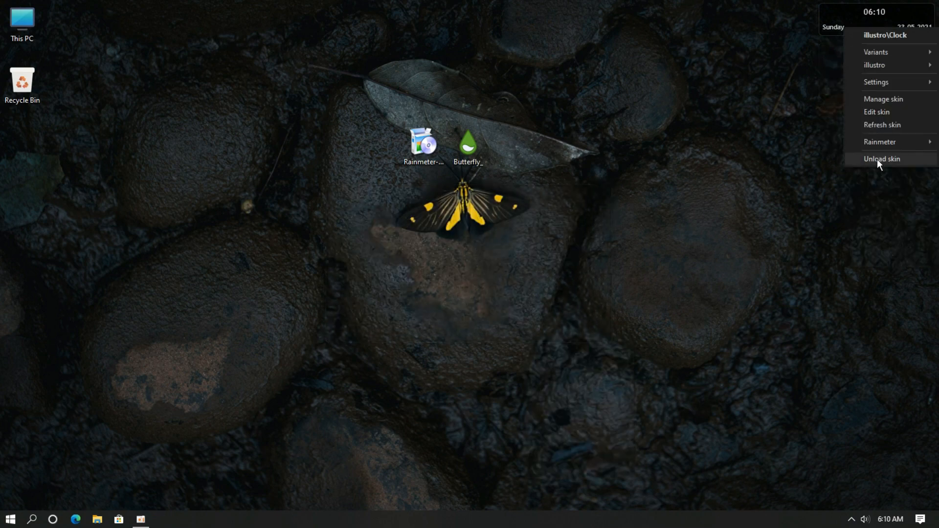
click(881, 159)
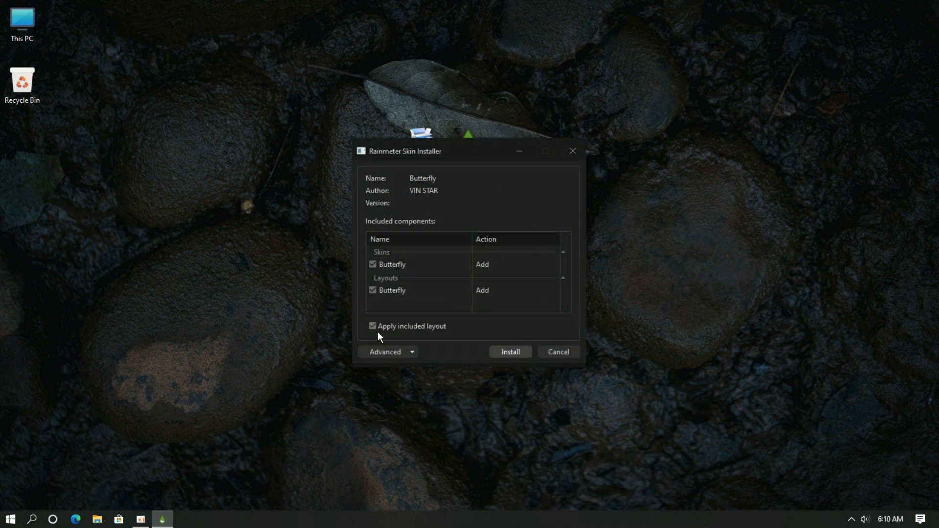
Step: Install the Butterfly skin package in Rainmeter Skin Installer without applying its included layout
click(373, 326)
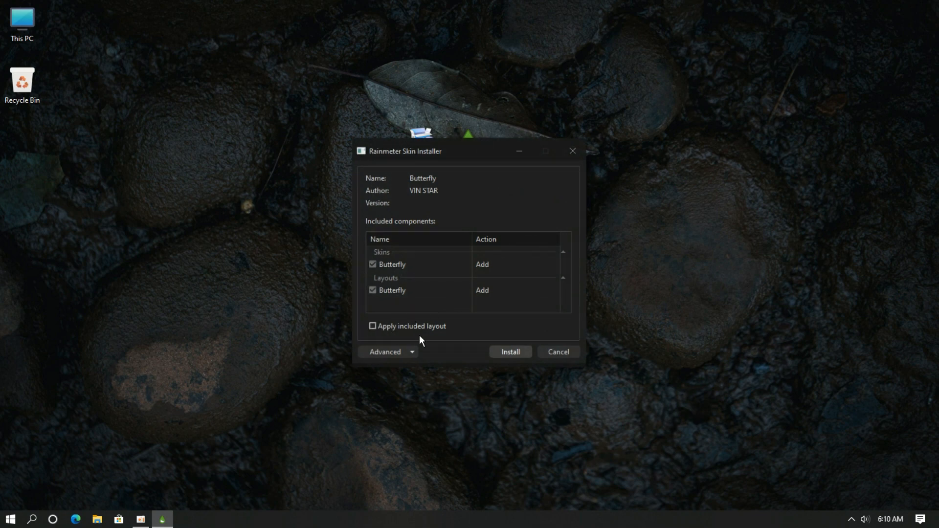
click(499, 351)
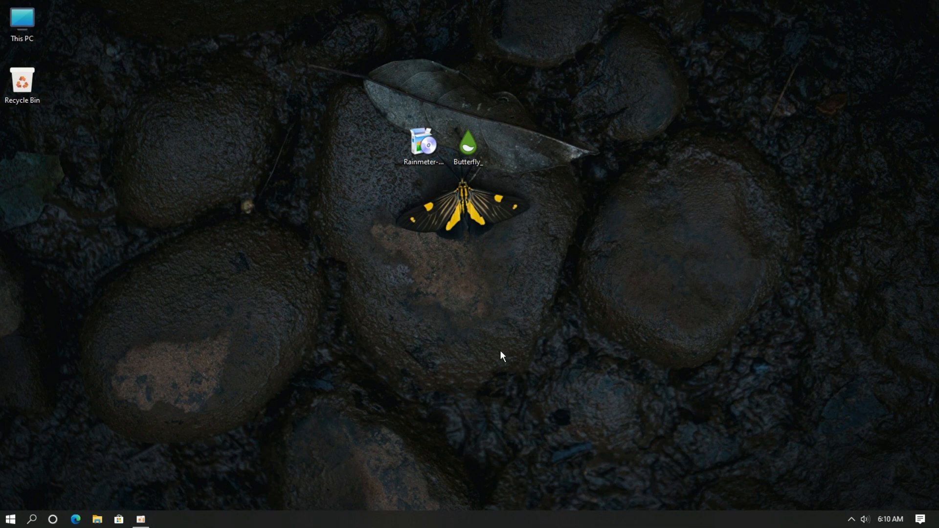
Step: Hide all desktop icons
right_click(547, 259)
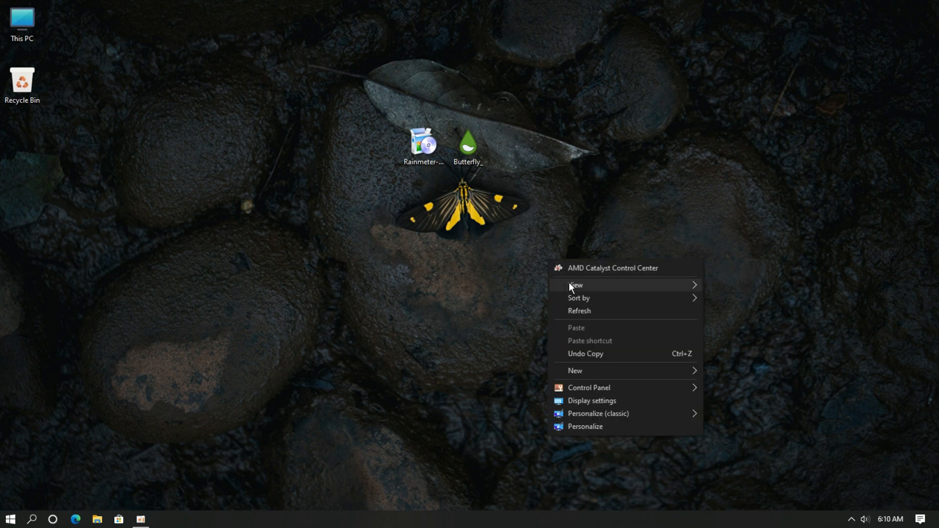
mouse_move(570, 284)
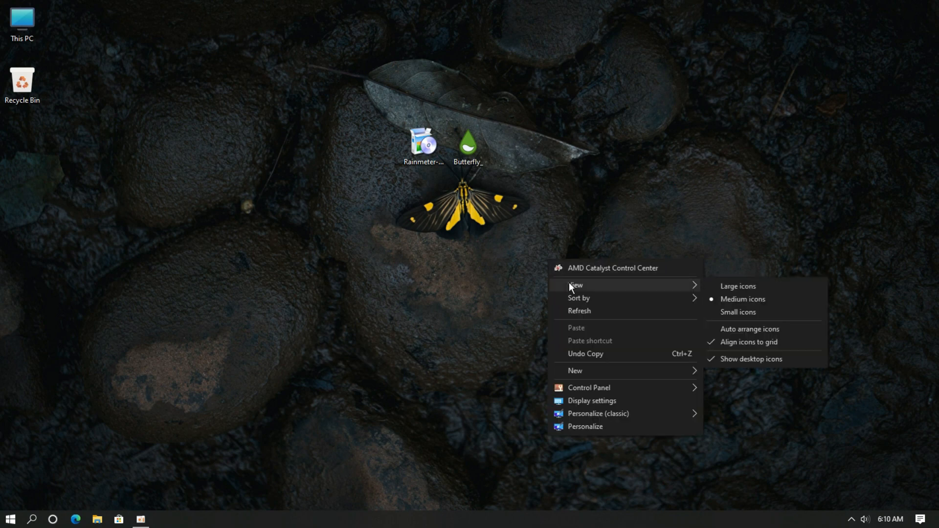
click(724, 359)
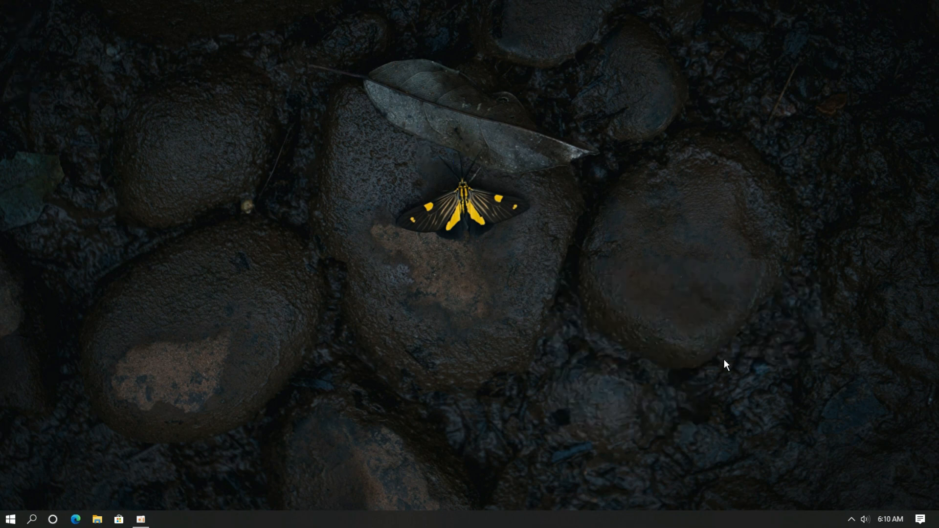
Step: Set the taskbar to hide automatically in desktop mode with its on-screen location at Top, and close Settings
right_click(747, 521)
click(752, 509)
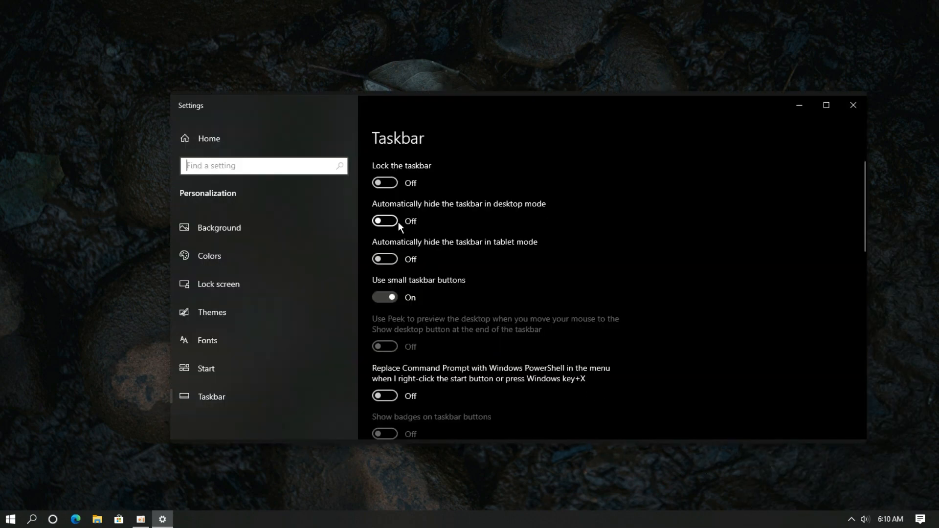
click(397, 221)
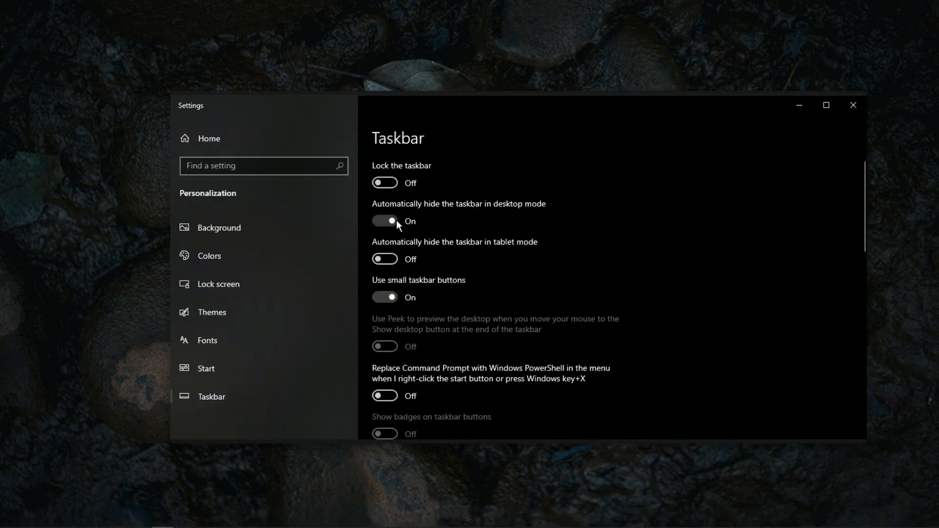
scroll(398, 221, down, 4)
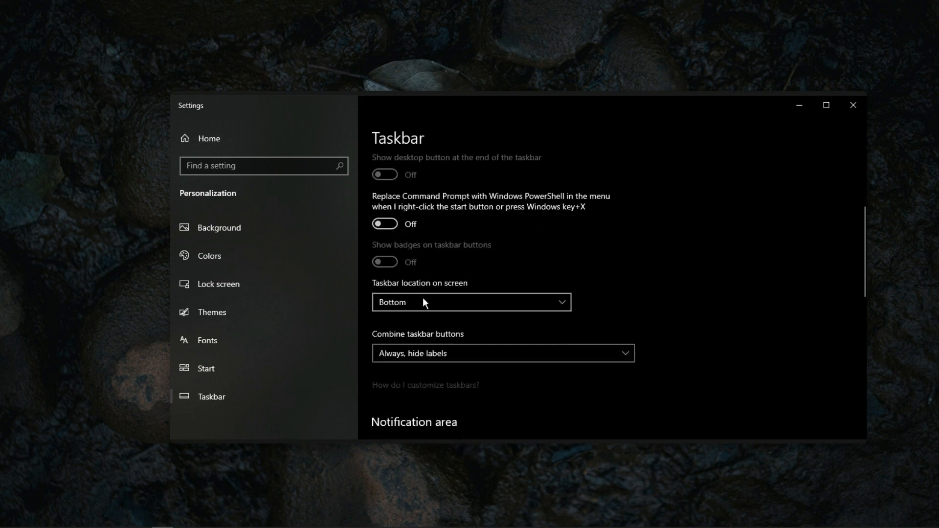
click(423, 302)
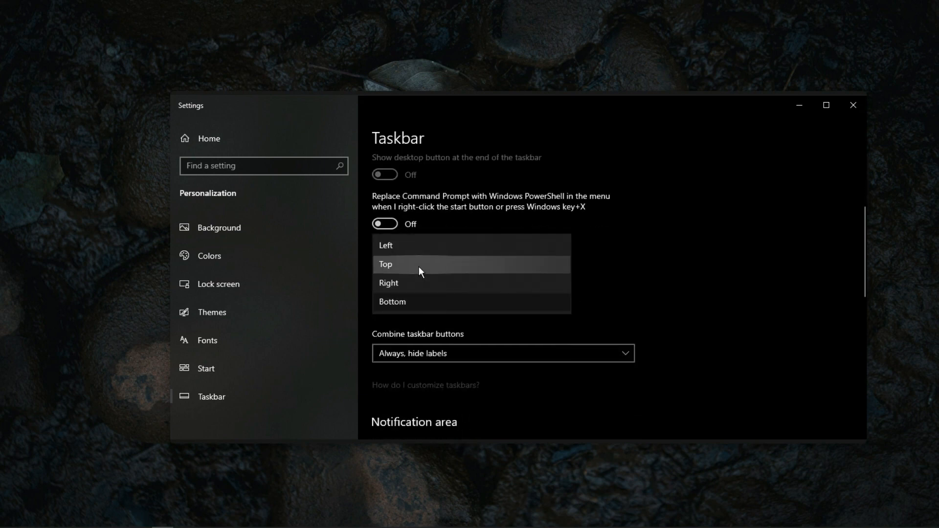
click(419, 268)
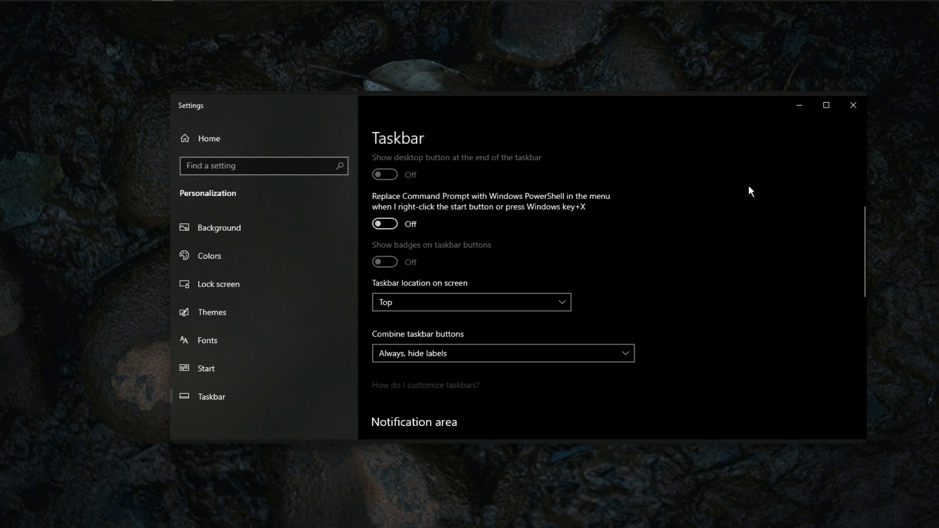
click(843, 108)
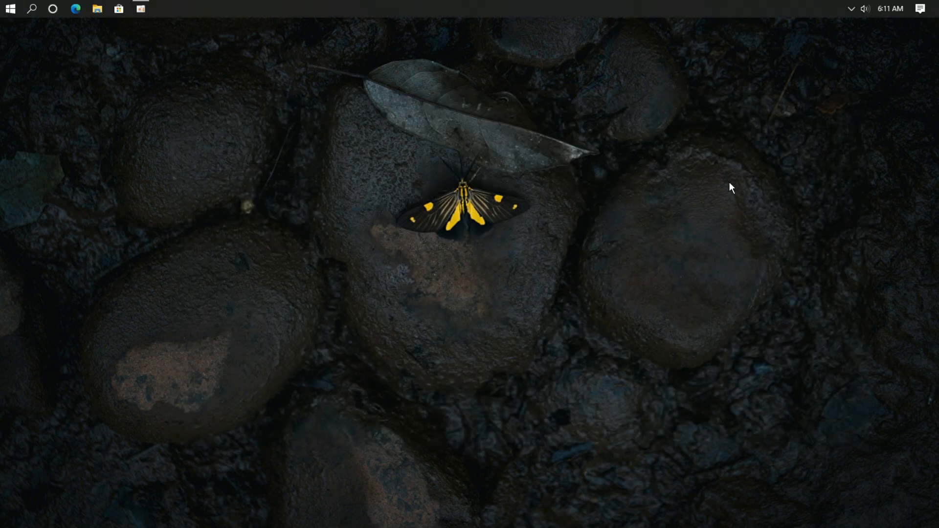
Step: Load Butterfly's Time.ini skin in Rainmeter's manager and place the clock in the desktop's lower right, at about 1309, 651
click(850, 9)
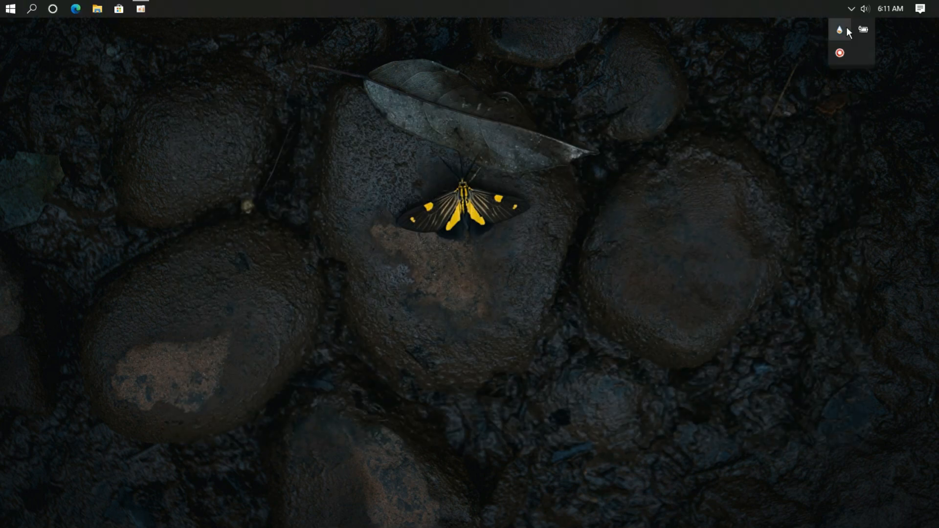
click(845, 29)
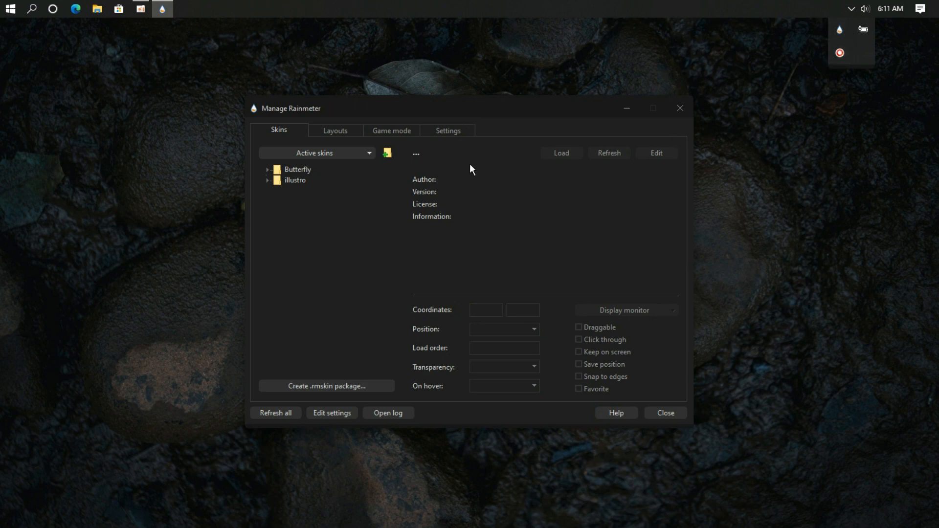
click(266, 170)
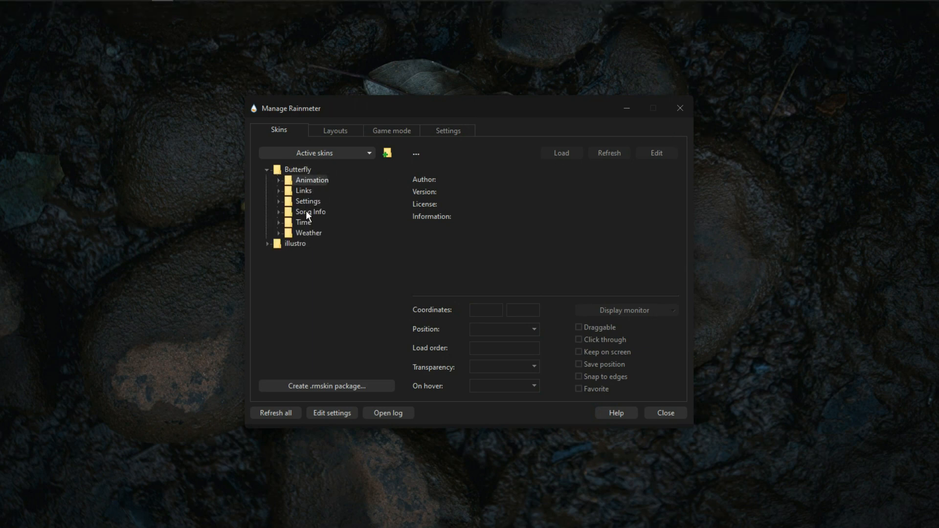
double_click(305, 223)
click(316, 234)
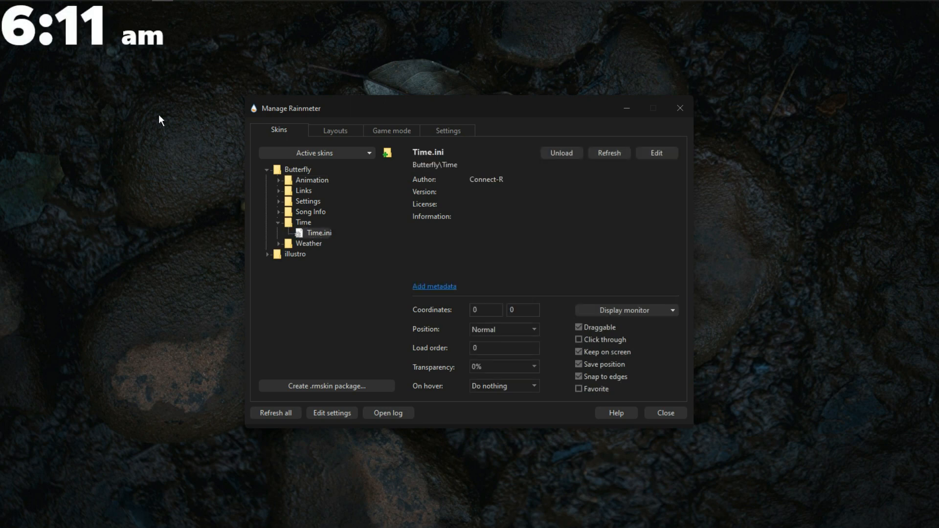
drag(100, 41, 868, 421)
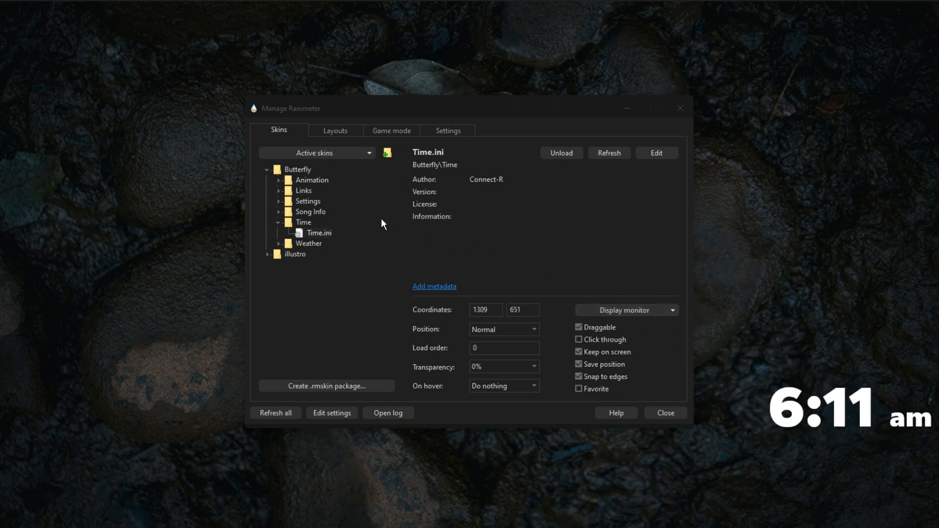
Step: Load Butterfly's Animation.ini skin and place the row of dots just beneath the clock, at about 1309, 715
click(280, 181)
click(316, 194)
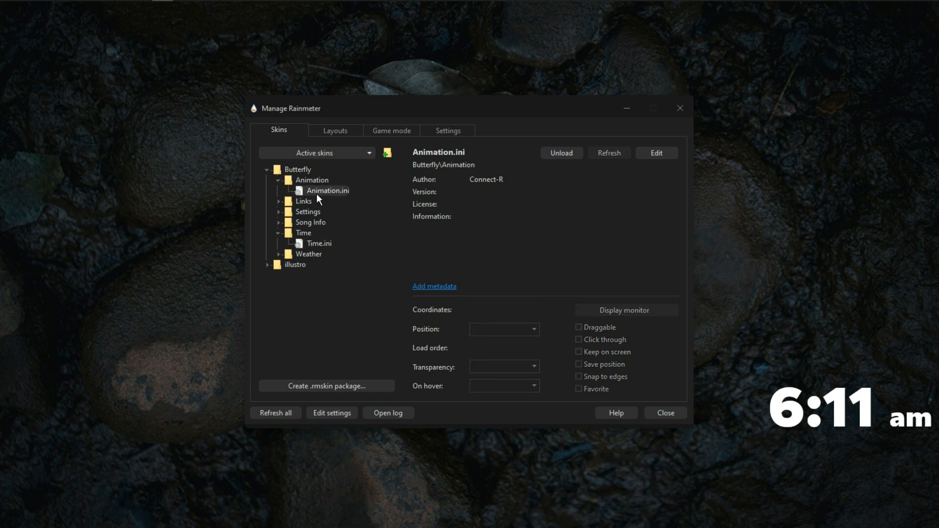
drag(59, 13, 847, 430)
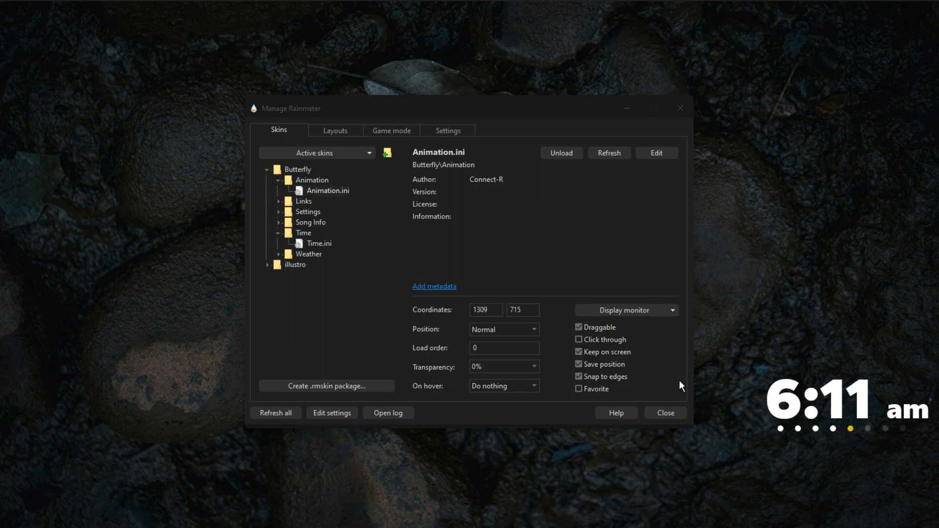
Step: Load Butterfly's Song Info.ini skin and place its text below the animated dots, at about 1309, 752
double_click(308, 224)
double_click(322, 233)
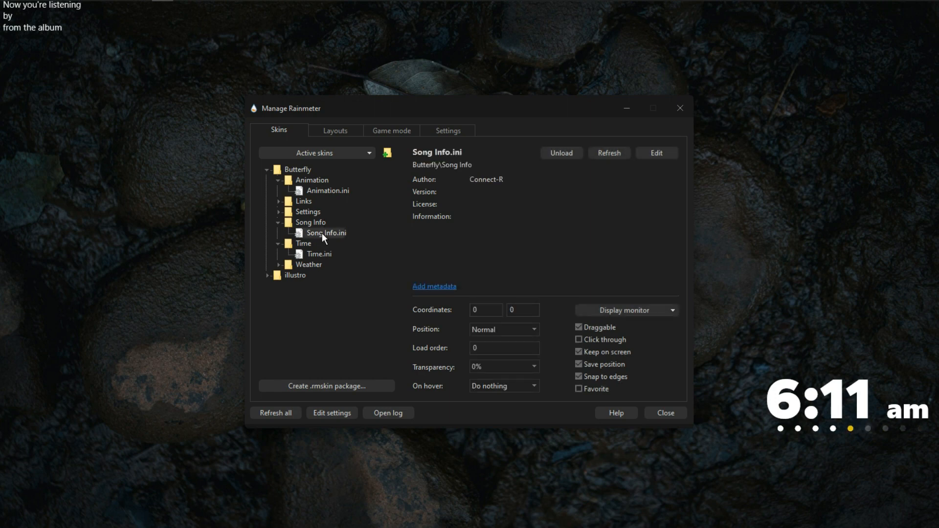
drag(49, 26, 817, 472)
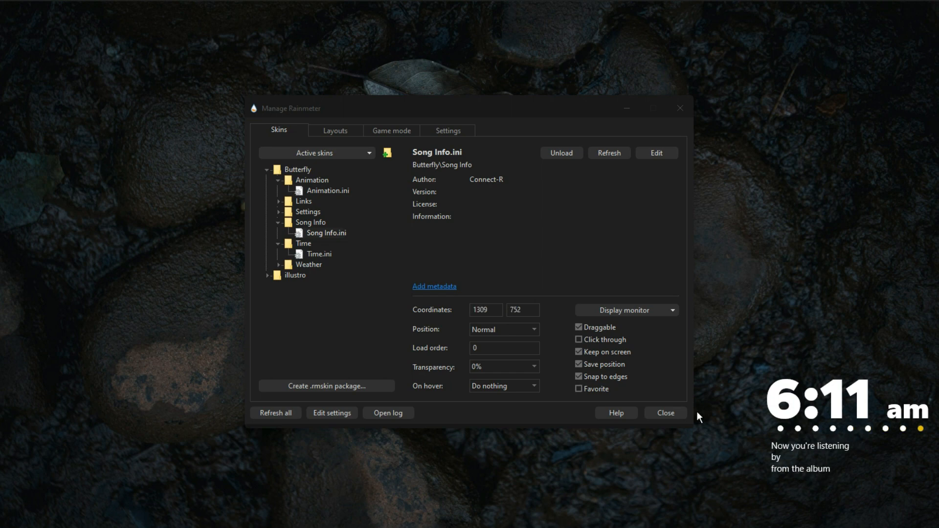
Step: Load Butterfly's Links.ini skin, close the Rainmeter manager and place the links bar centred along the desktop's bottom edge
double_click(312, 203)
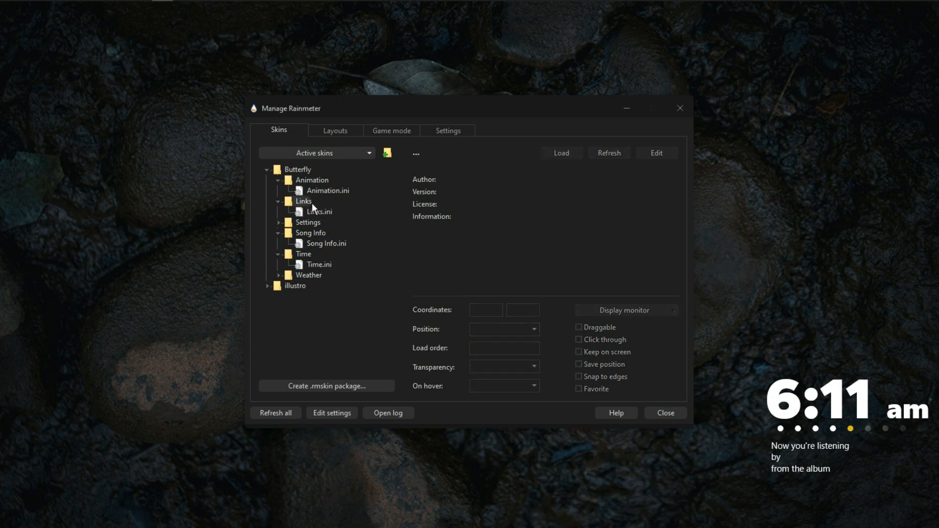
double_click(325, 213)
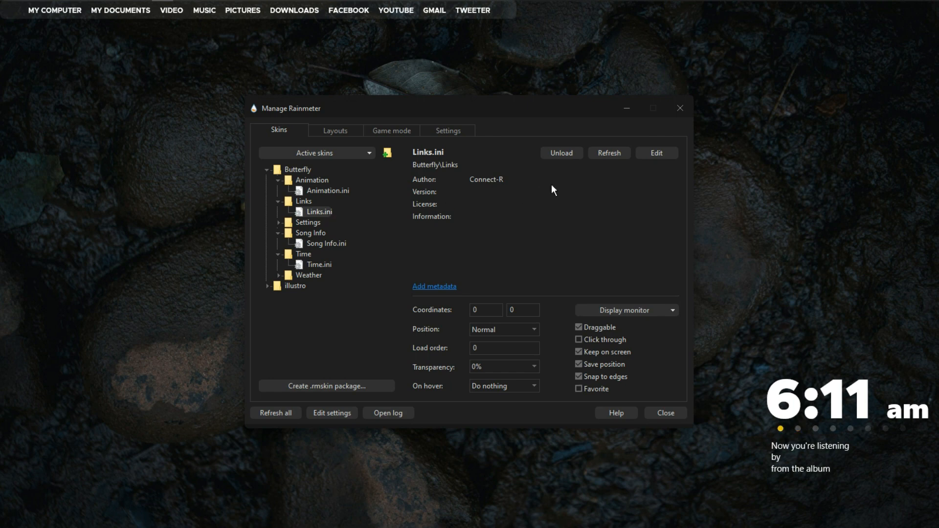
click(679, 109)
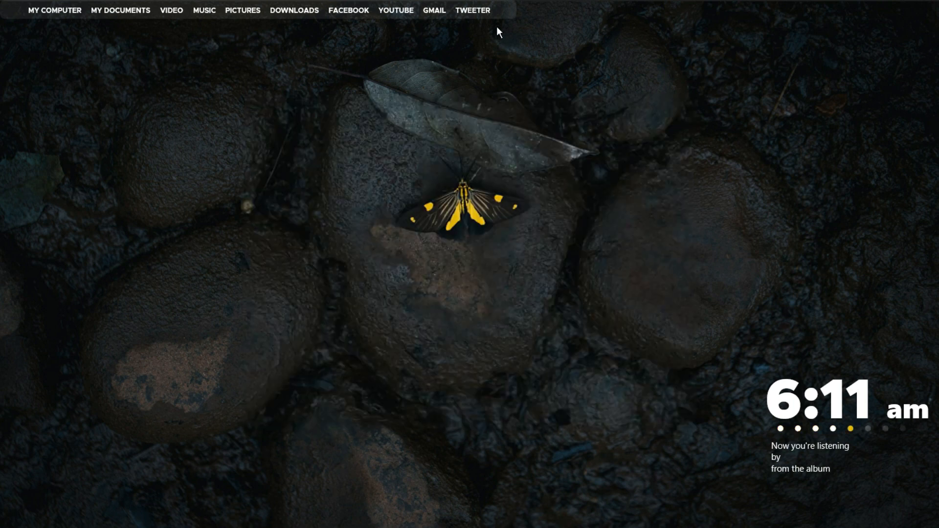
drag(497, 11, 717, 512)
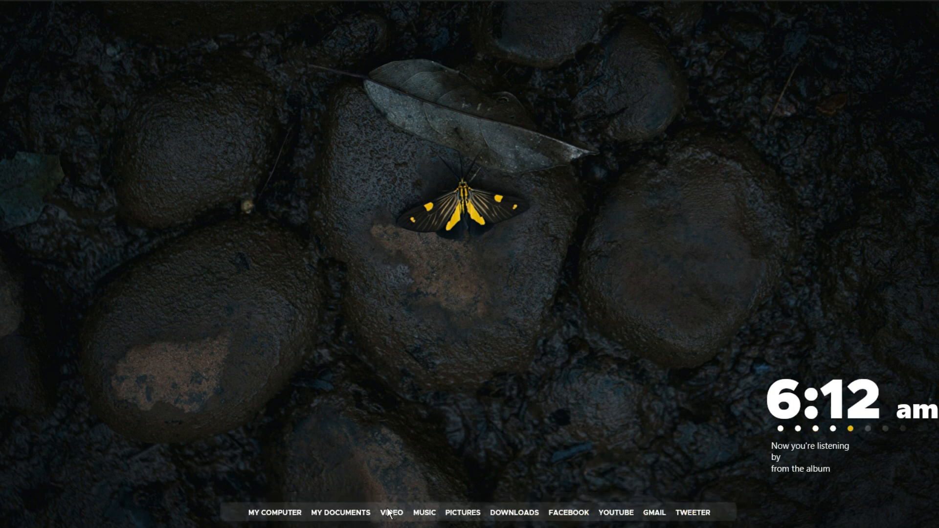
Step: Test the My Computer link in the links bar and close the File Explorer window
click(277, 515)
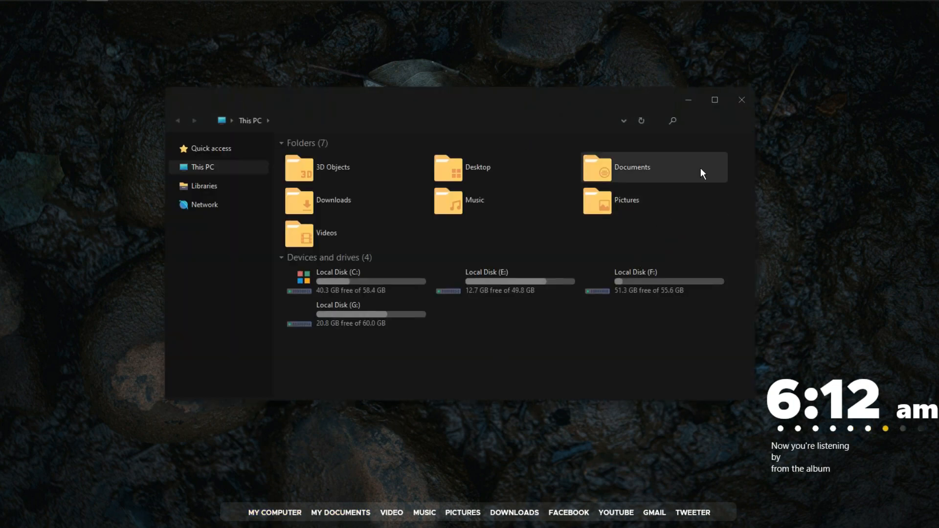
click(742, 99)
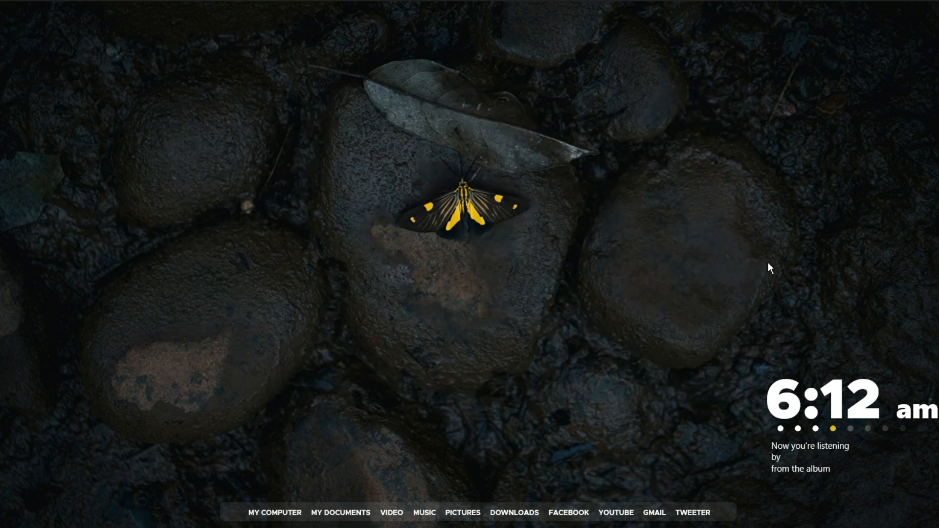
Step: Turn off Draggable for the Butterfly Time skin to fix the clock in place
right_click(786, 404)
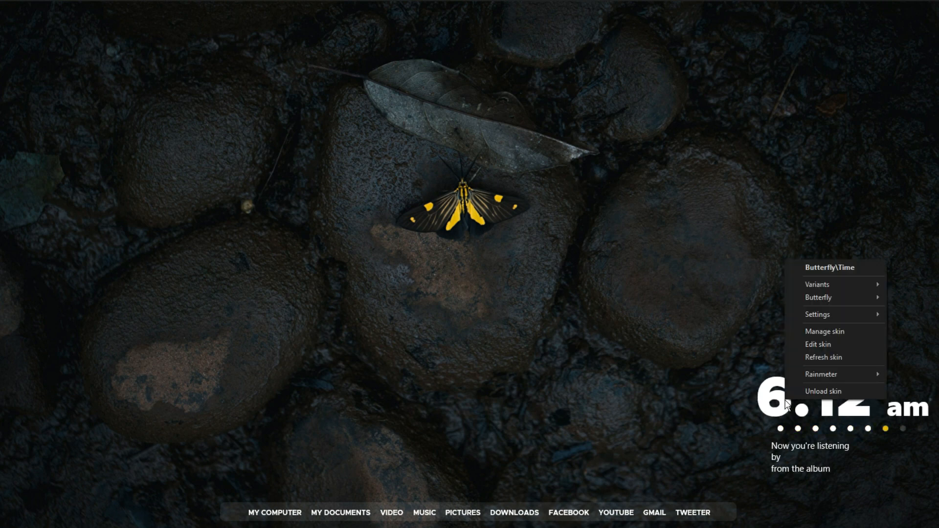
mouse_move(815, 314)
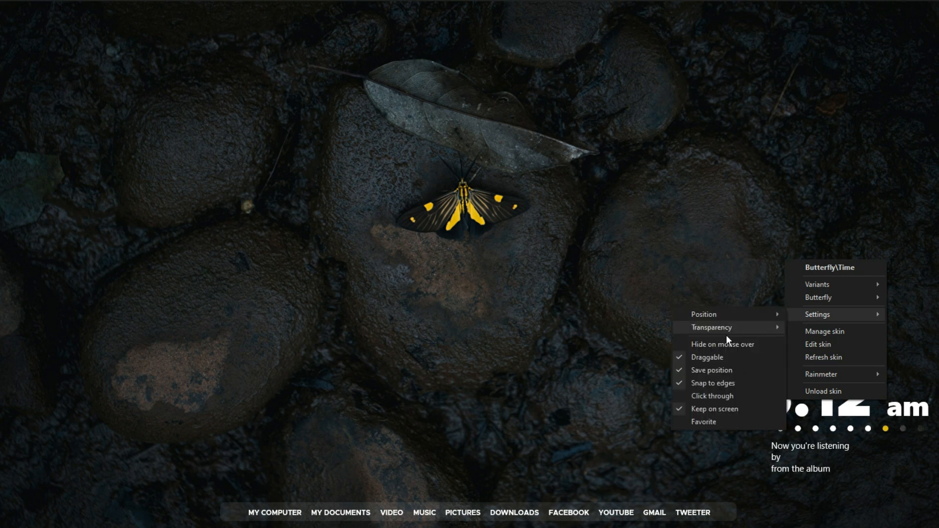
click(699, 361)
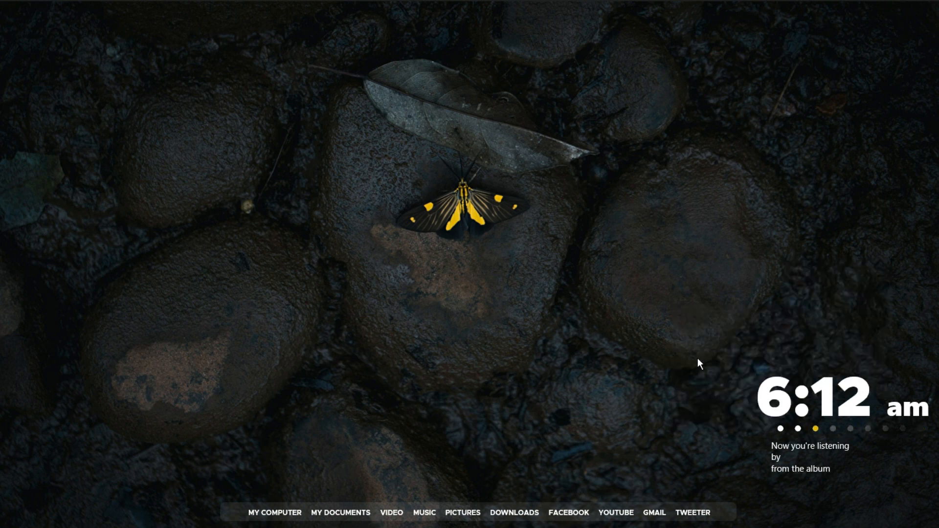
Step: Enlarge the song info text slightly, shift it left to line up under the clock, and turn off Draggable for the Song Info skin
drag(780, 445, 773, 445)
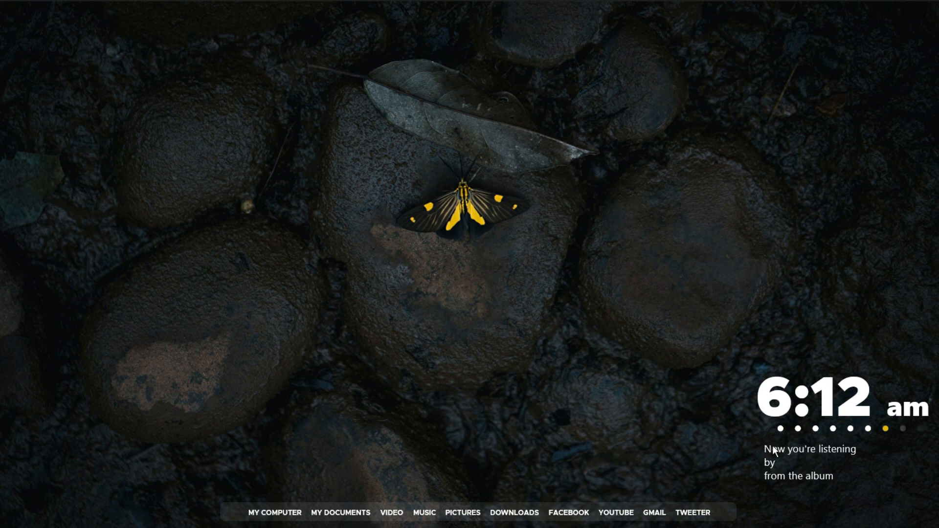
right_click(773, 445)
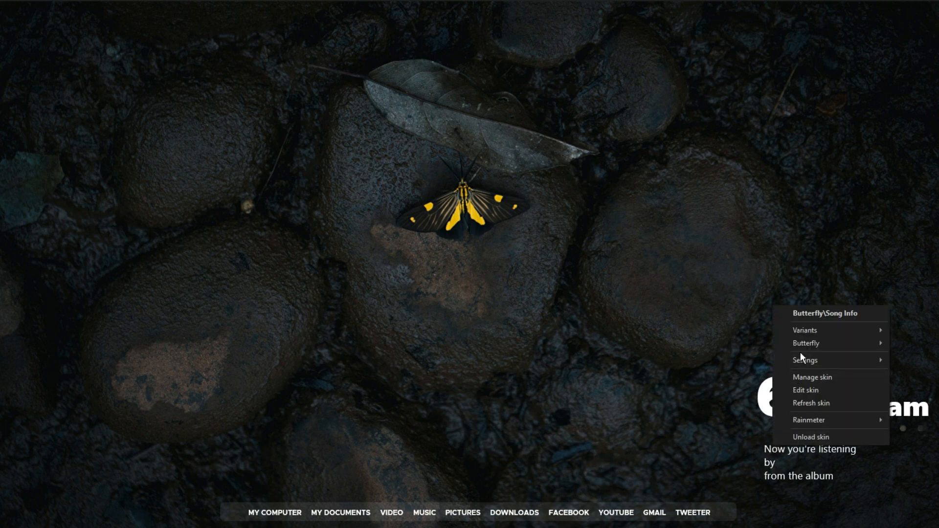
mouse_move(800, 354)
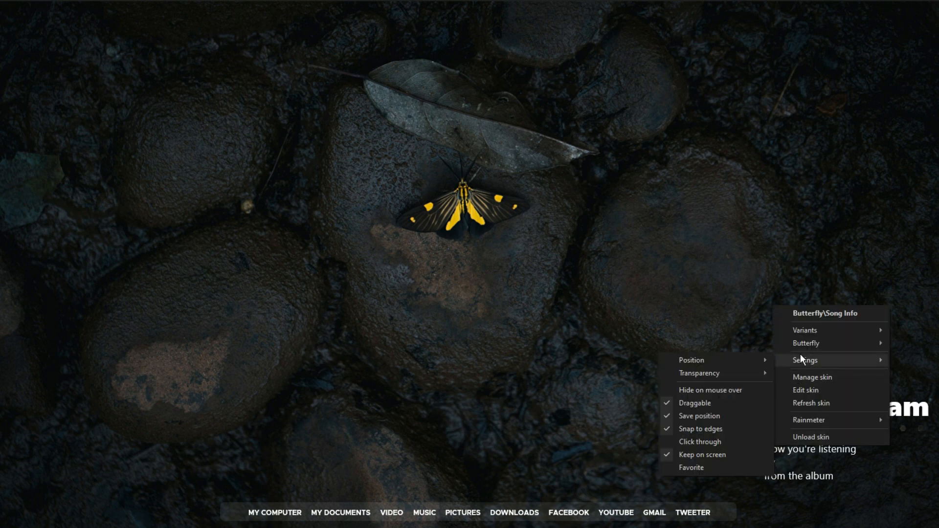
click(718, 400)
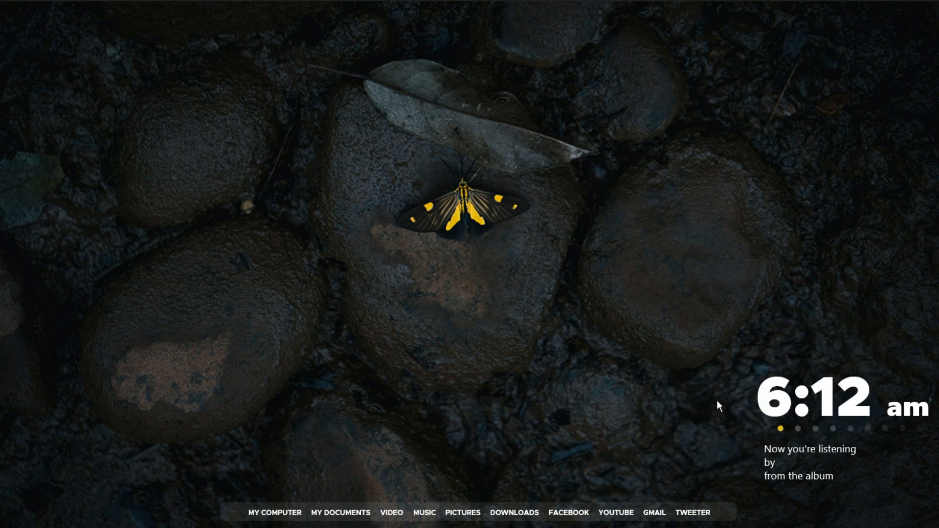
Step: Align the animated dots with the left edge of the song info text and turn off Draggable for the Animation skin
right_click(776, 430)
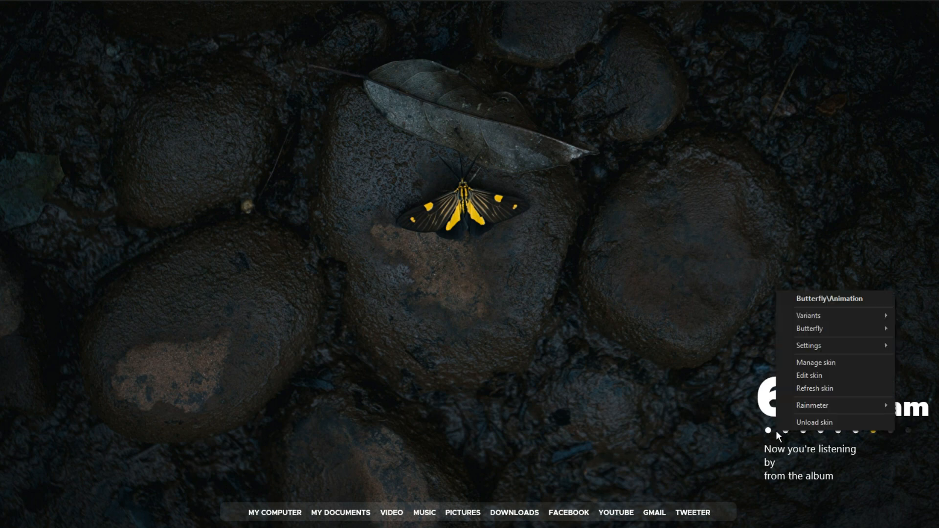
mouse_move(796, 344)
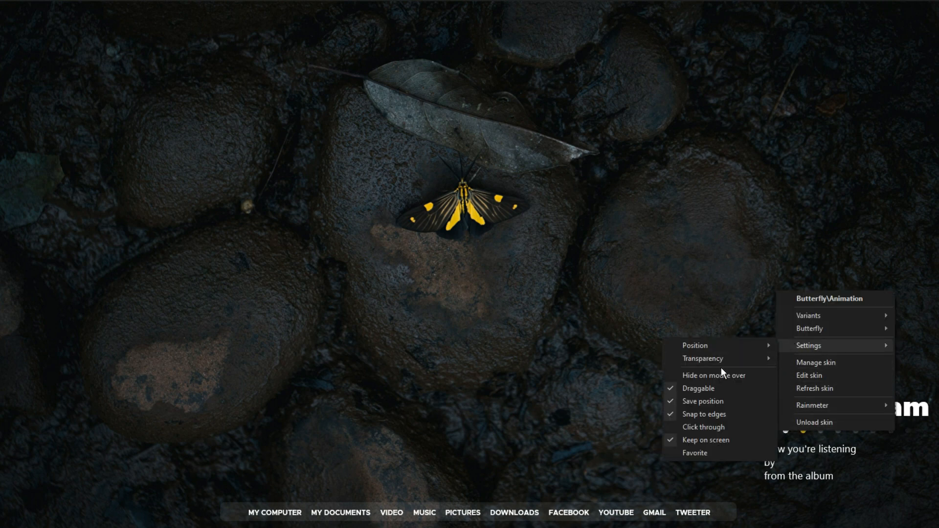
click(704, 389)
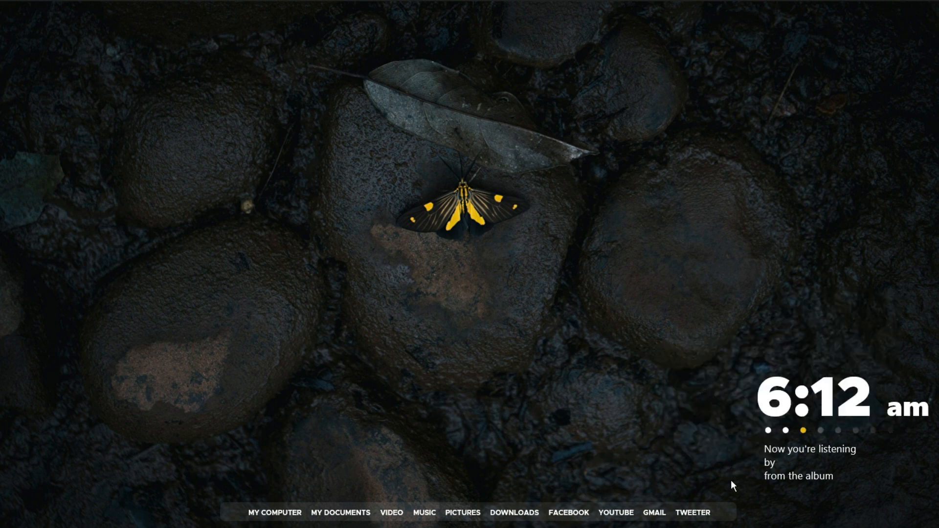
Step: Turn off Draggable for the Butterfly Links skin to fix the links bar in place
right_click(723, 509)
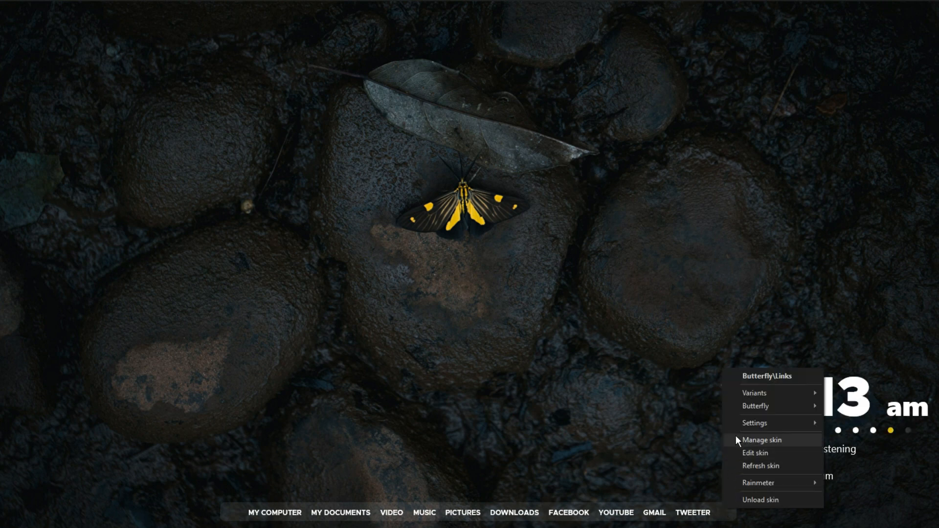
mouse_move(744, 410)
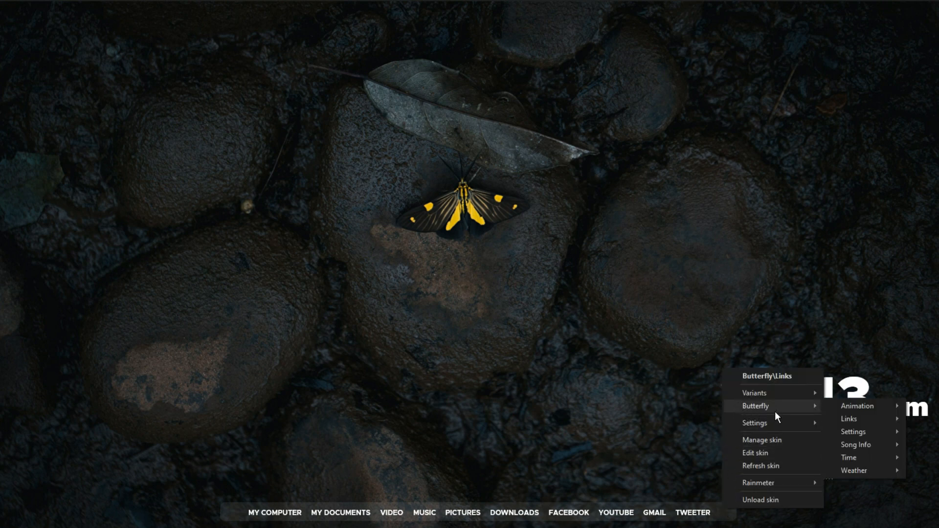
mouse_move(770, 423)
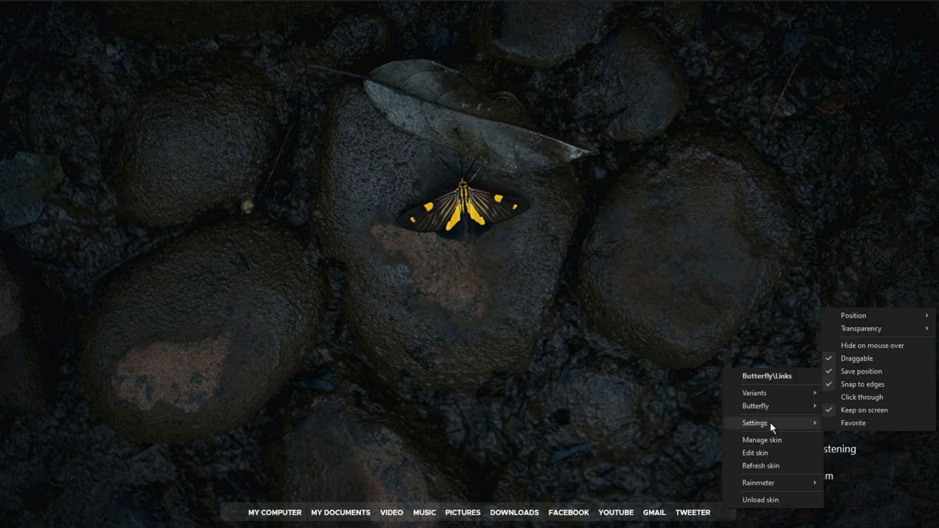
click(842, 359)
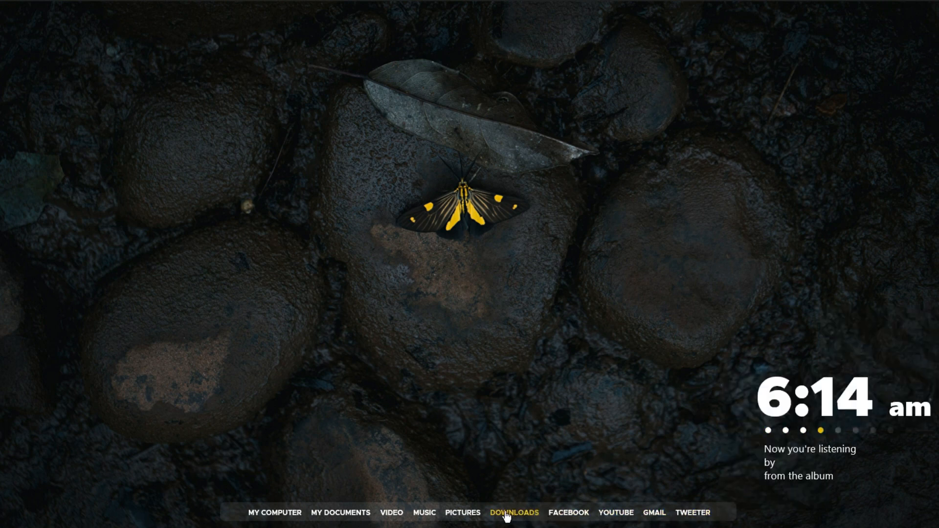
Step: Open My Computer from the links bar, review the themed Quick access, This PC and Libraries views, and close the window
click(284, 513)
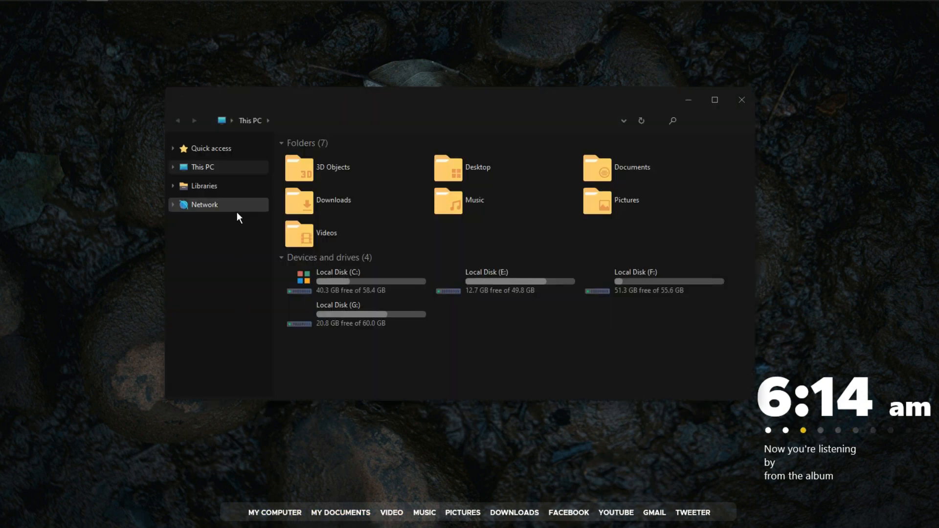
click(235, 153)
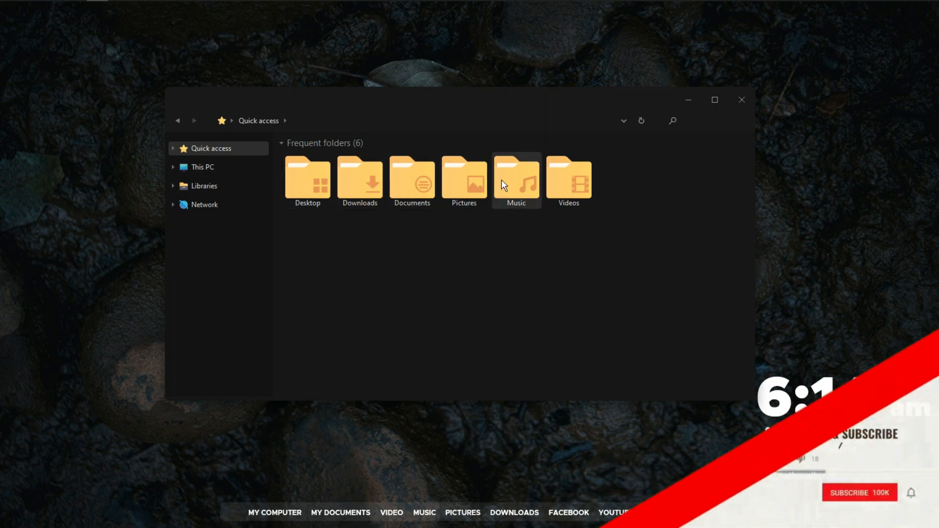
click(241, 169)
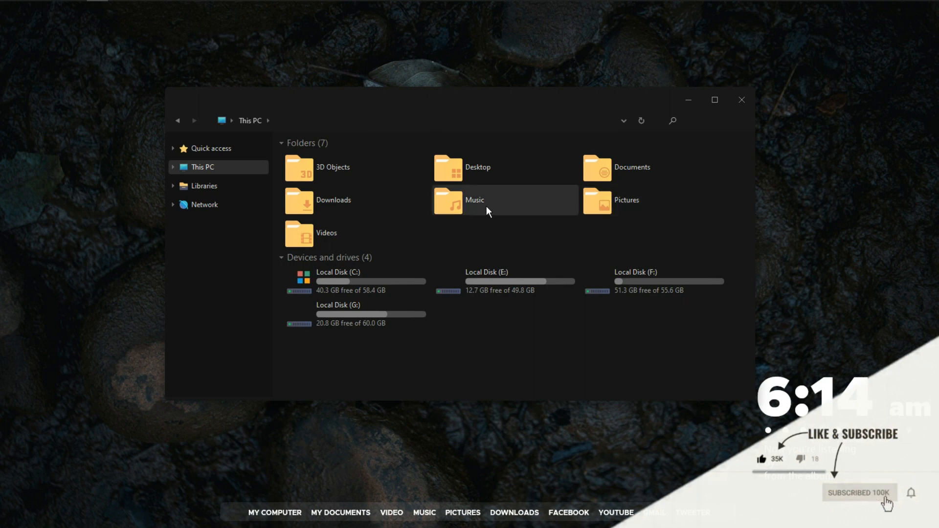
click(239, 189)
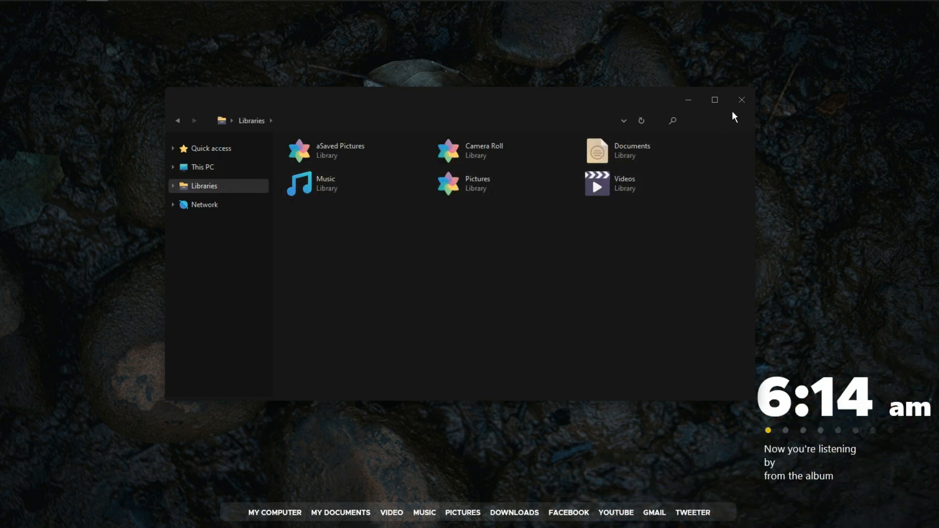
click(741, 100)
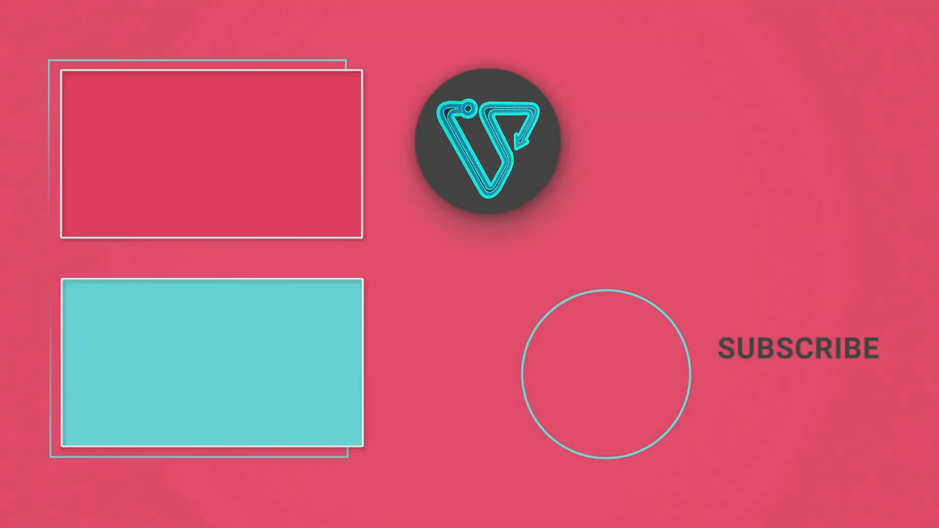